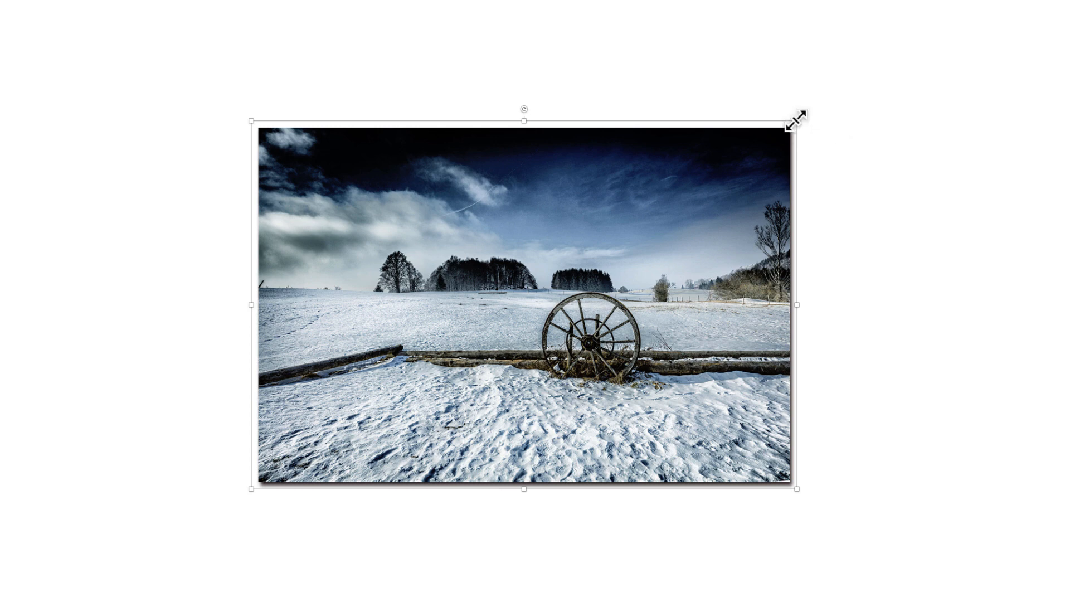
{"action": "left_click_drag", "start_coordinate": [797, 119], "coordinate": [928, 54]}
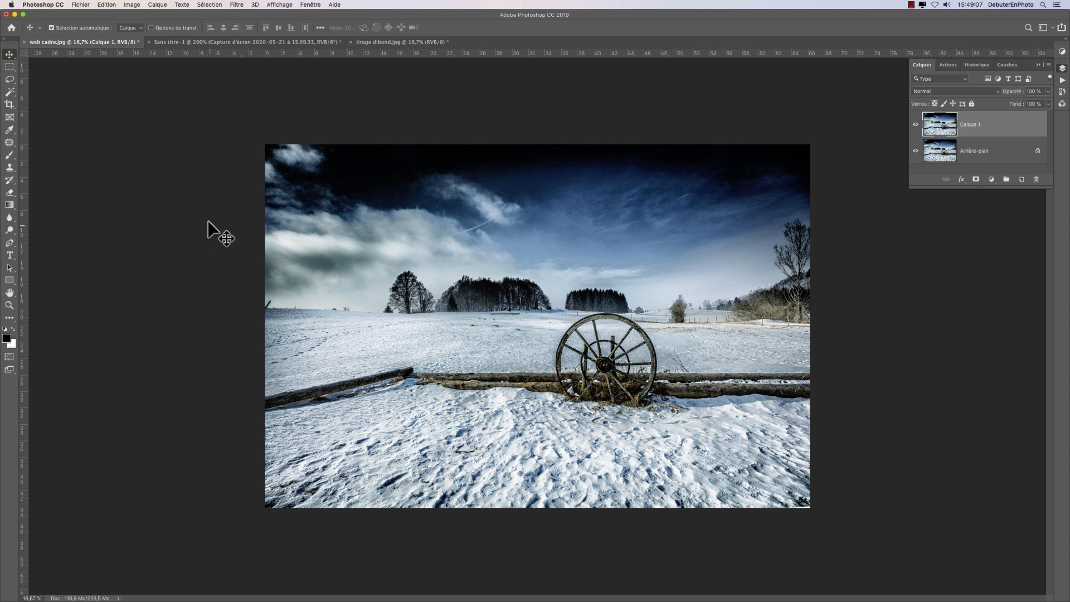
Resize the photo proportionally to a width of 65 cm
{"action": "left_click", "coordinate": [132, 6]}
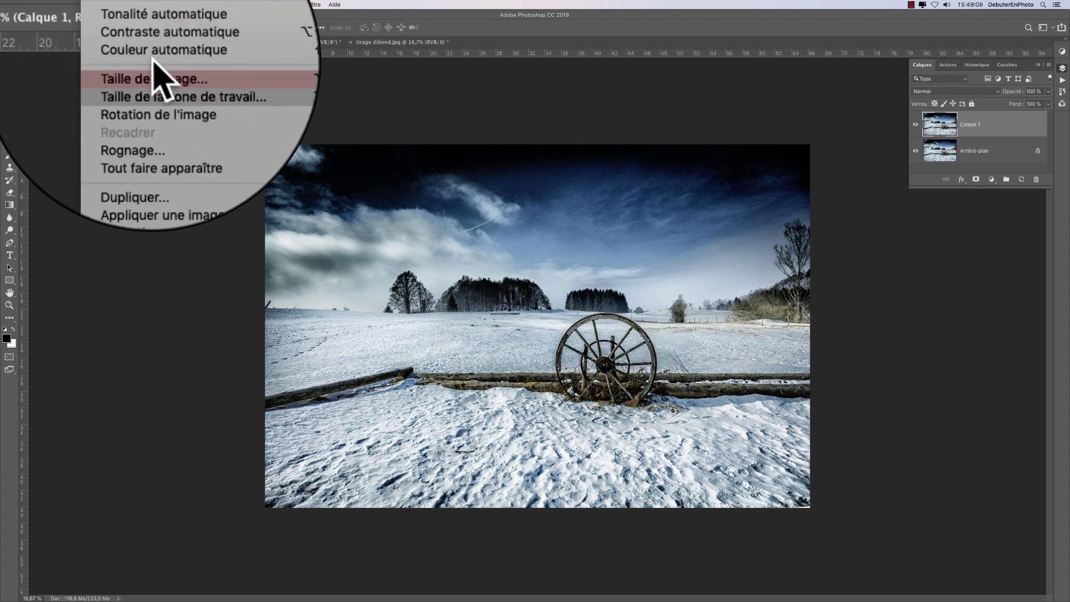
{"action": "left_click", "coordinate": [157, 71]}
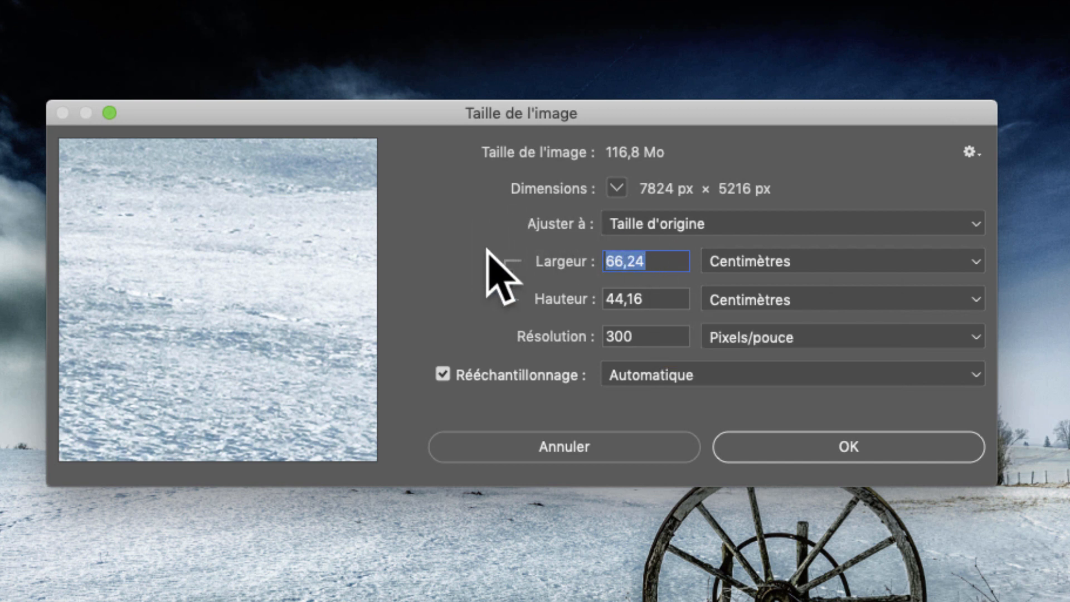
{"action": "left_click", "coordinate": [668, 260]}
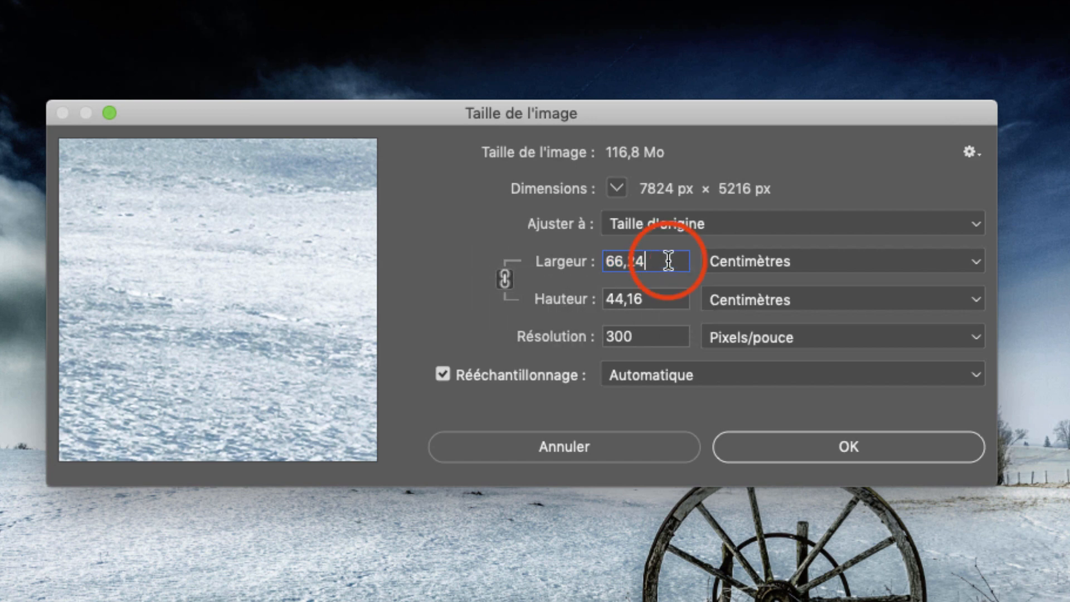
{"action": "double_click", "coordinate": [669, 260]}
{"action": "type", "text": "6"}
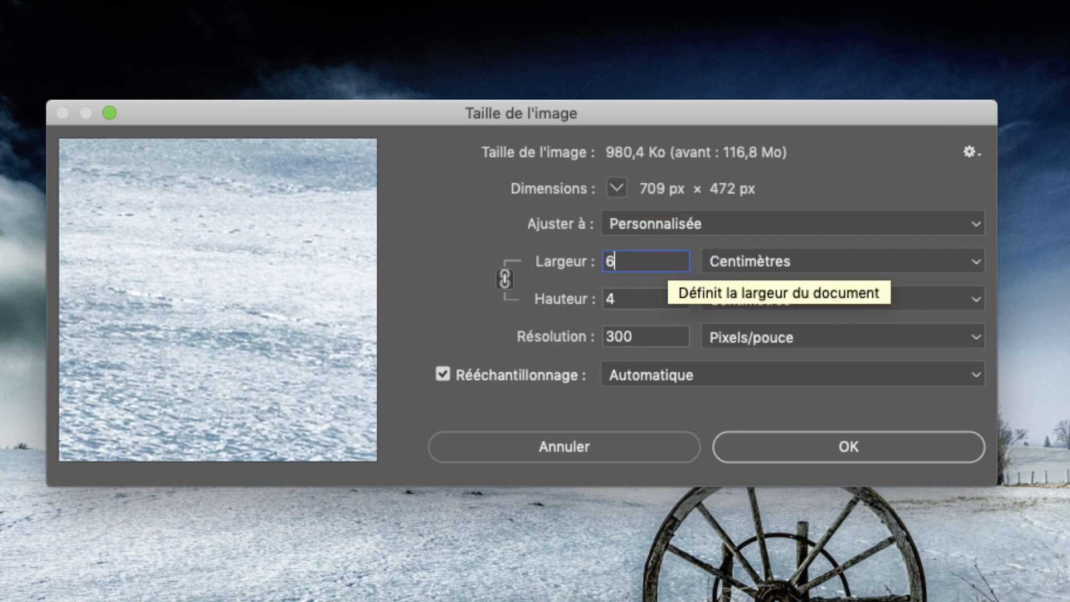
{"action": "type", "text": "5"}
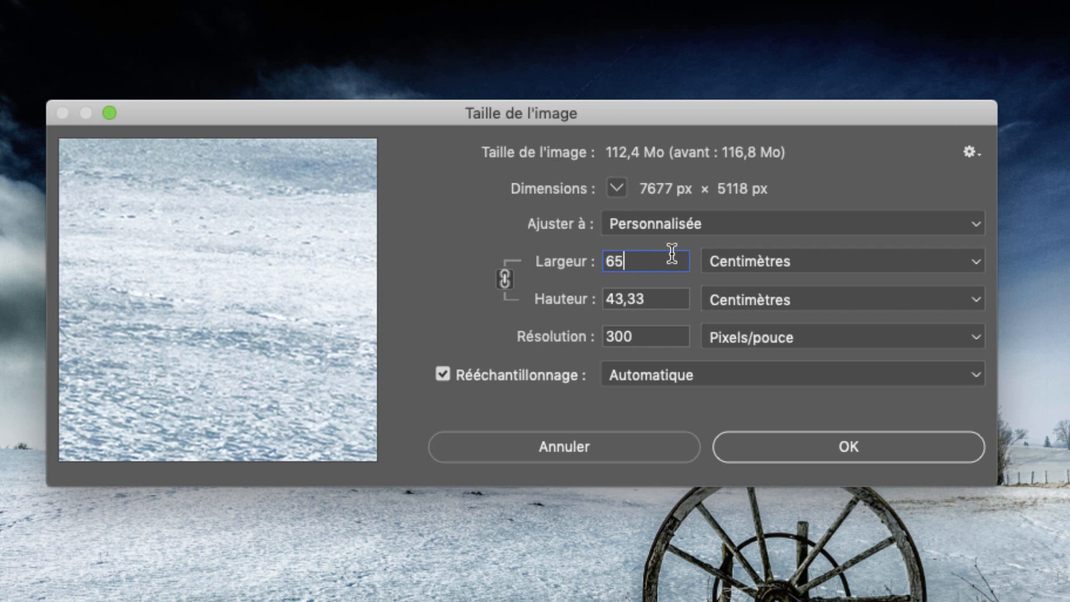
{"action": "left_click", "coordinate": [806, 447]}
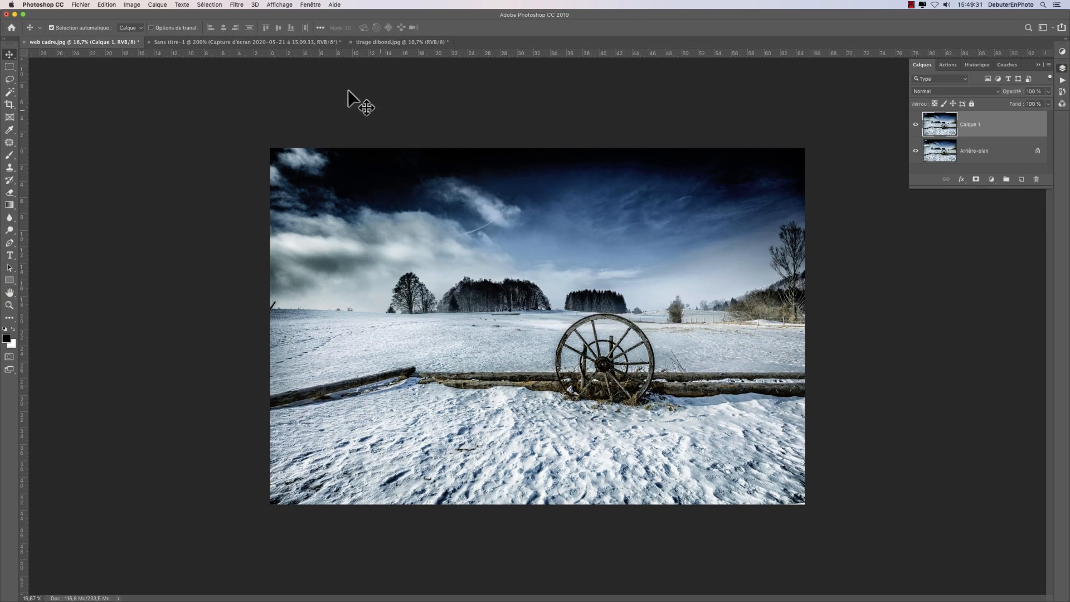
Specify a new canvas size of 75 cm wide by 50 cm high around the photo
{"action": "left_click", "coordinate": [131, 5]}
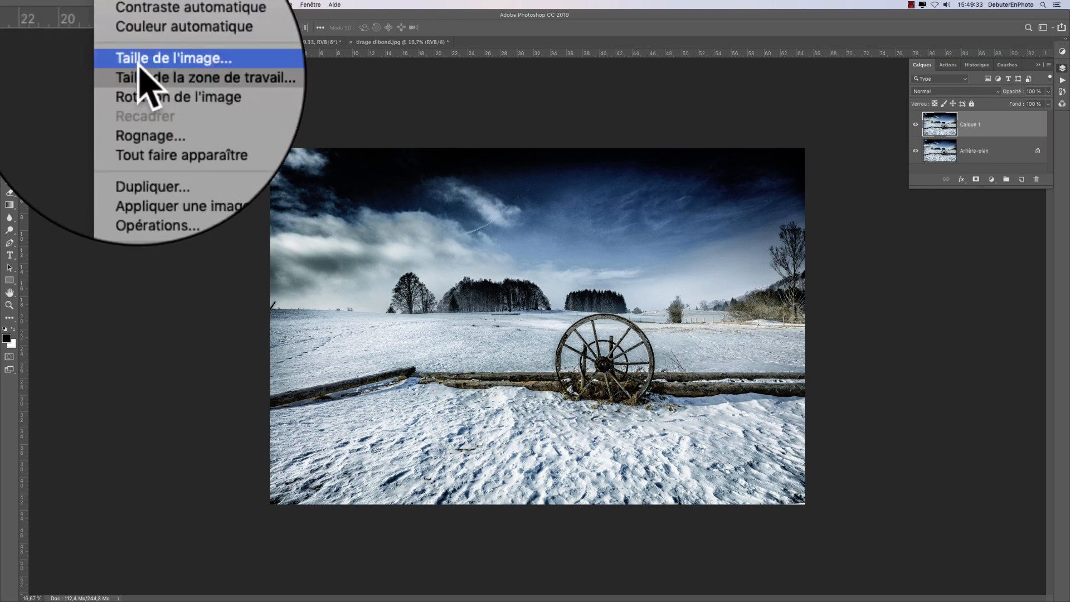
{"action": "left_click", "coordinate": [143, 78]}
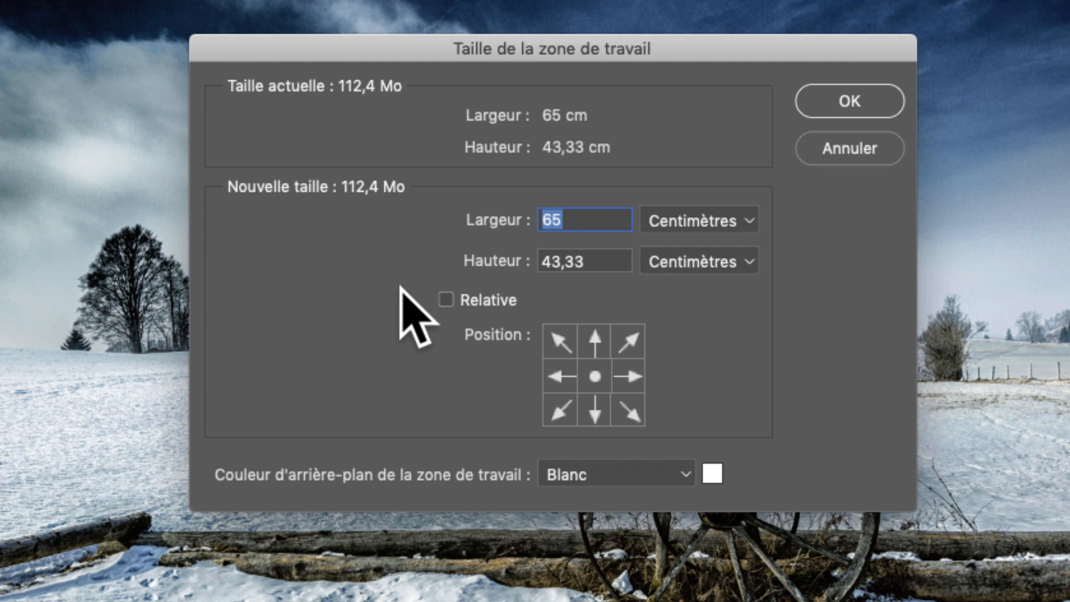
{"action": "left_click", "coordinate": [578, 220]}
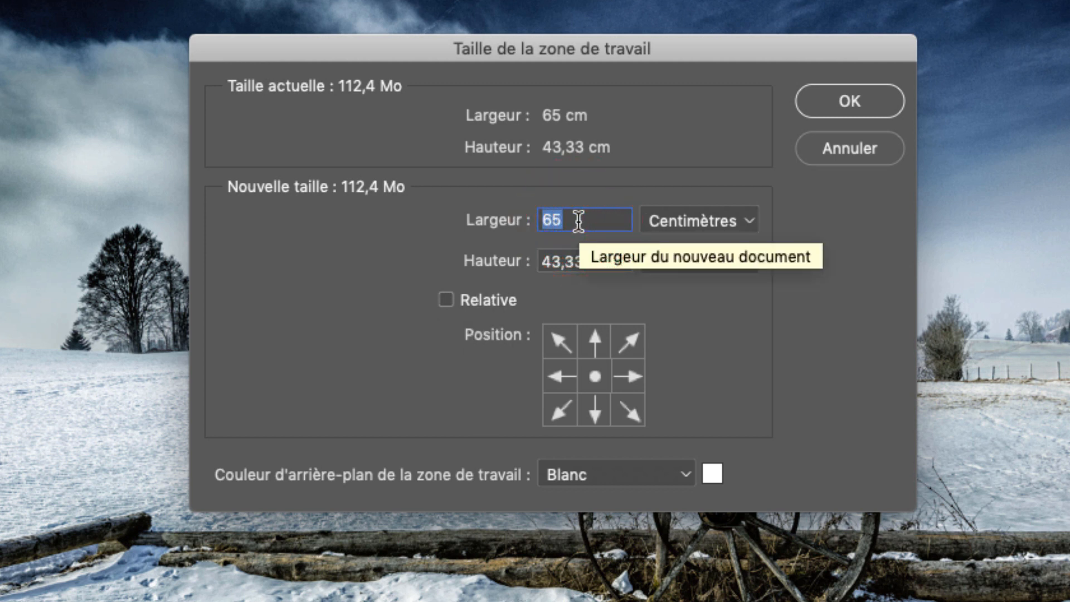
{"action": "type", "text": "75"}
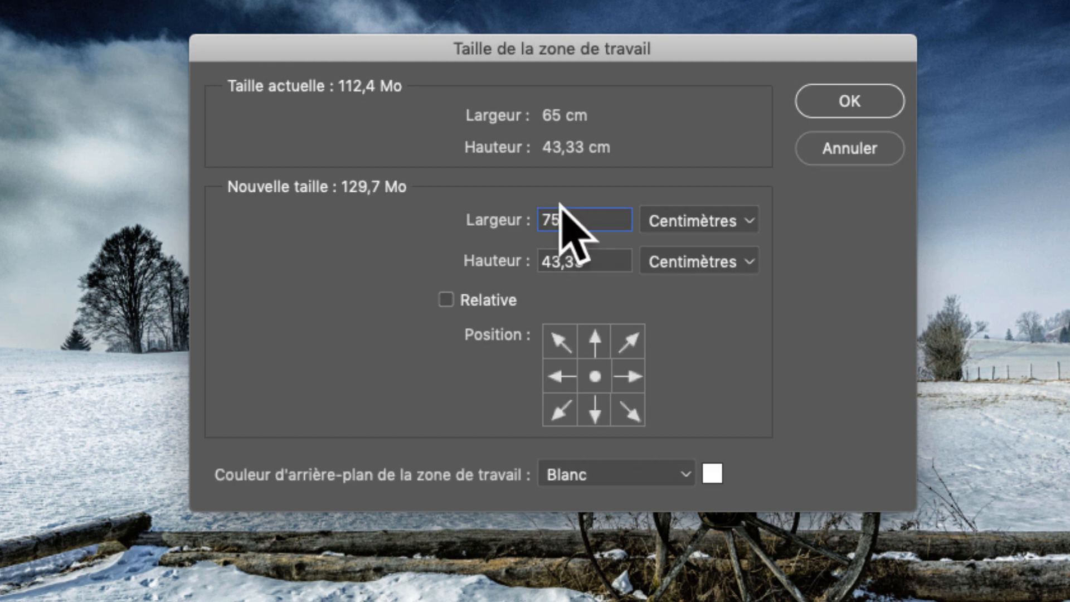
{"action": "double_click", "coordinate": [605, 261]}
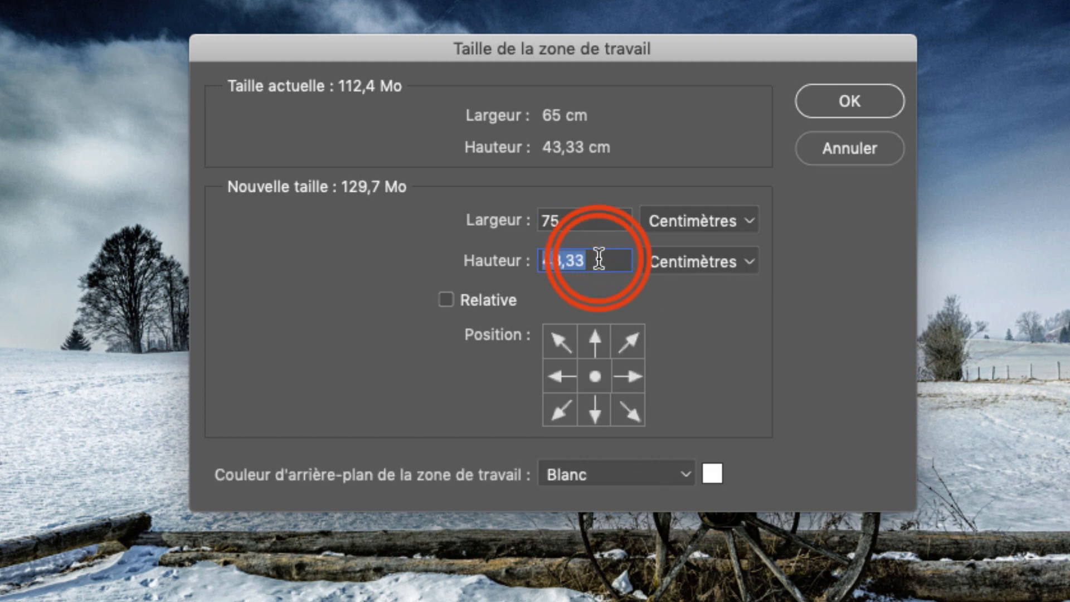
{"action": "type", "text": "50"}
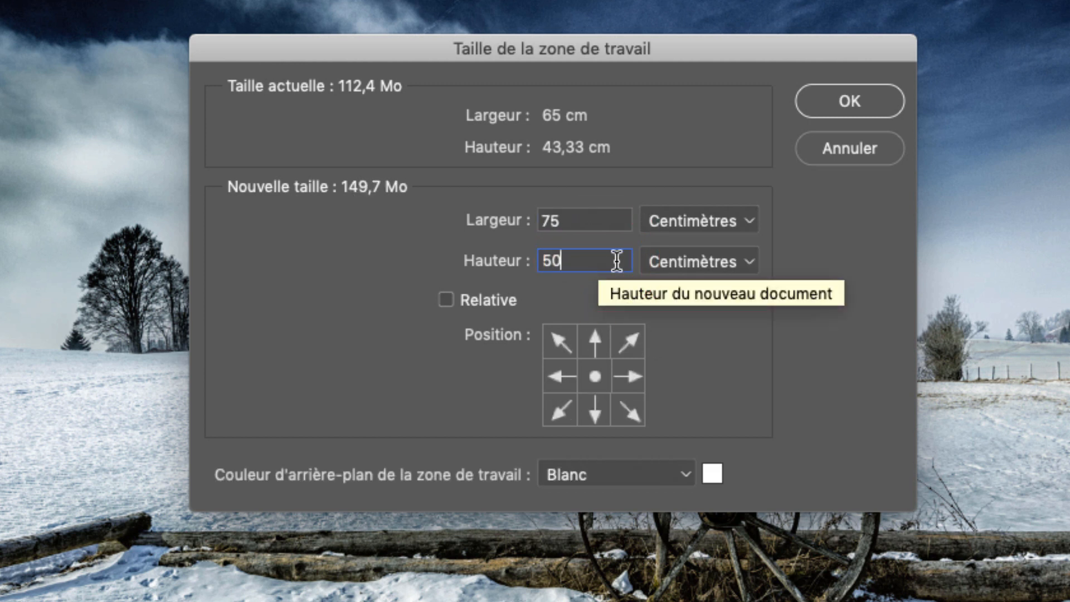
Look at the custom canvas extension colour, dismiss the colour picker keeping white, and apply the new canvas size
{"action": "left_click", "coordinate": [687, 474]}
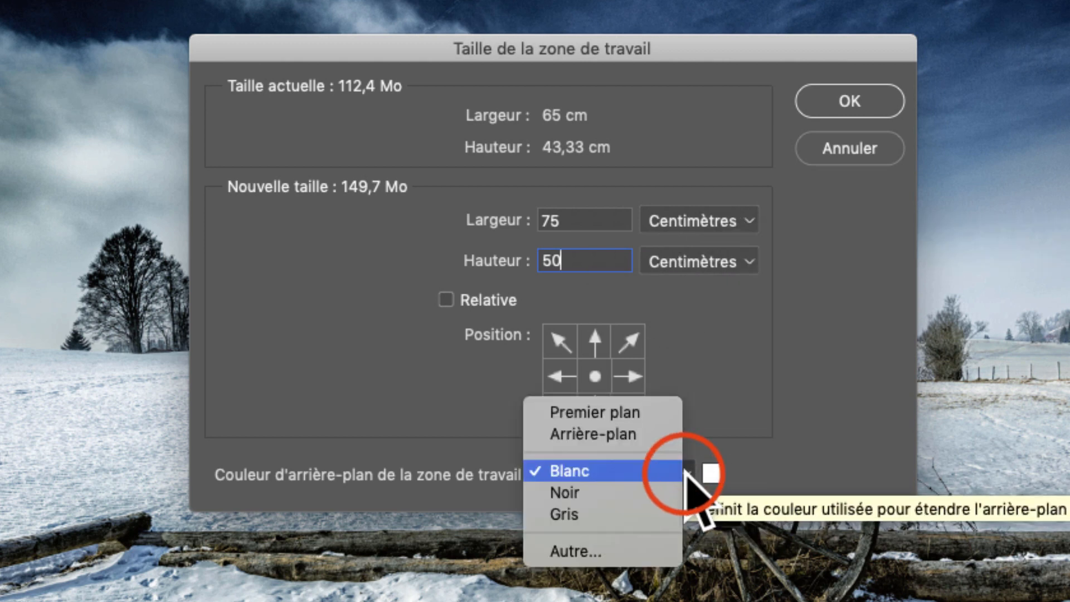
{"action": "left_click", "coordinate": [604, 555]}
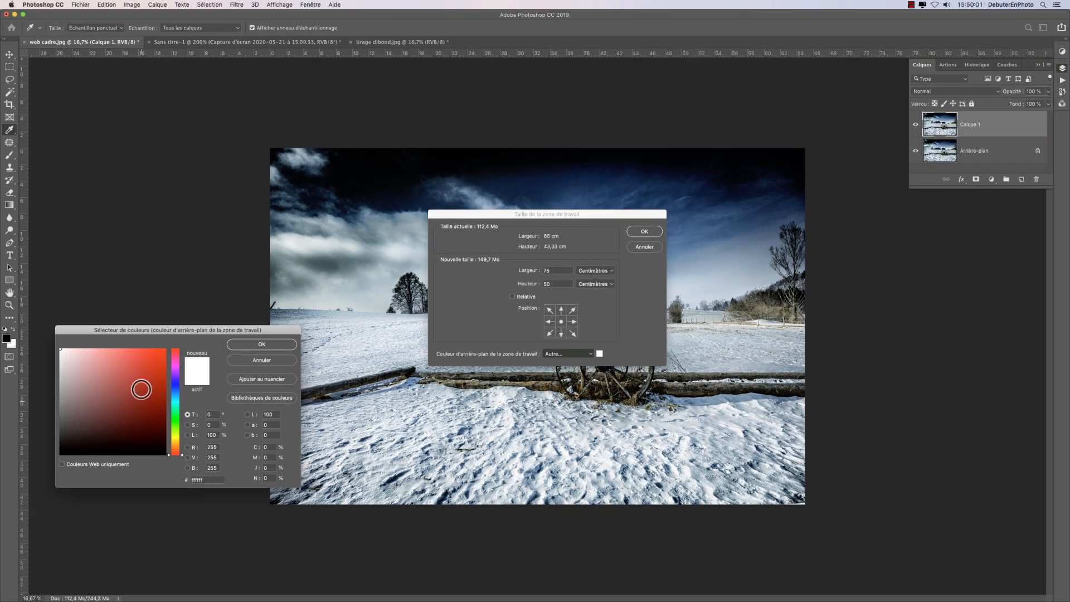
{"action": "left_click", "coordinate": [273, 355]}
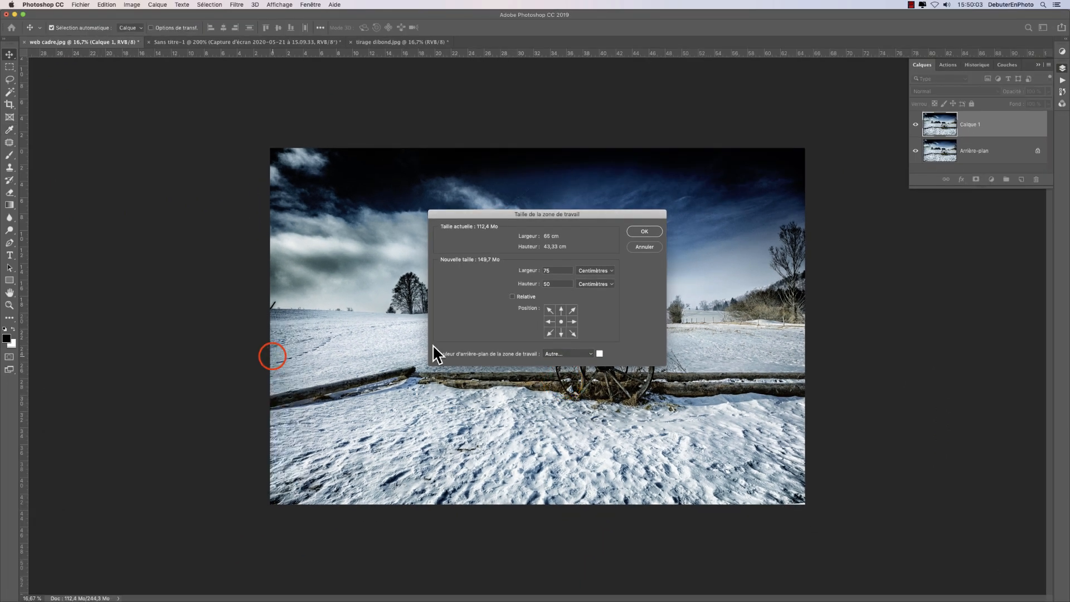
{"action": "left_click", "coordinate": [646, 232]}
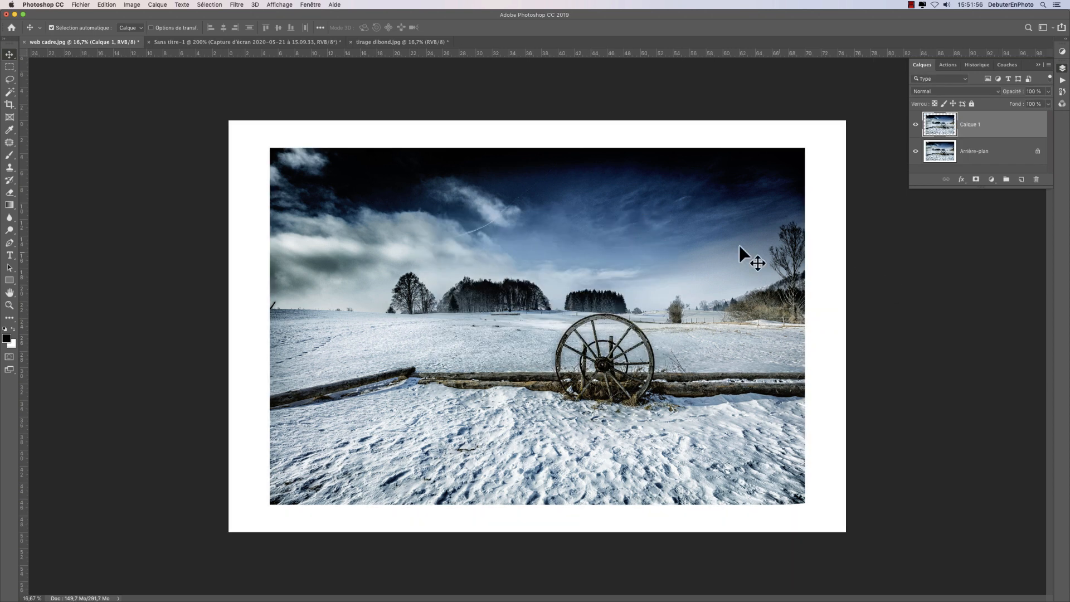
Check the overall dimensions of the photo with its white border in the image size settings
{"action": "left_click", "coordinate": [131, 7]}
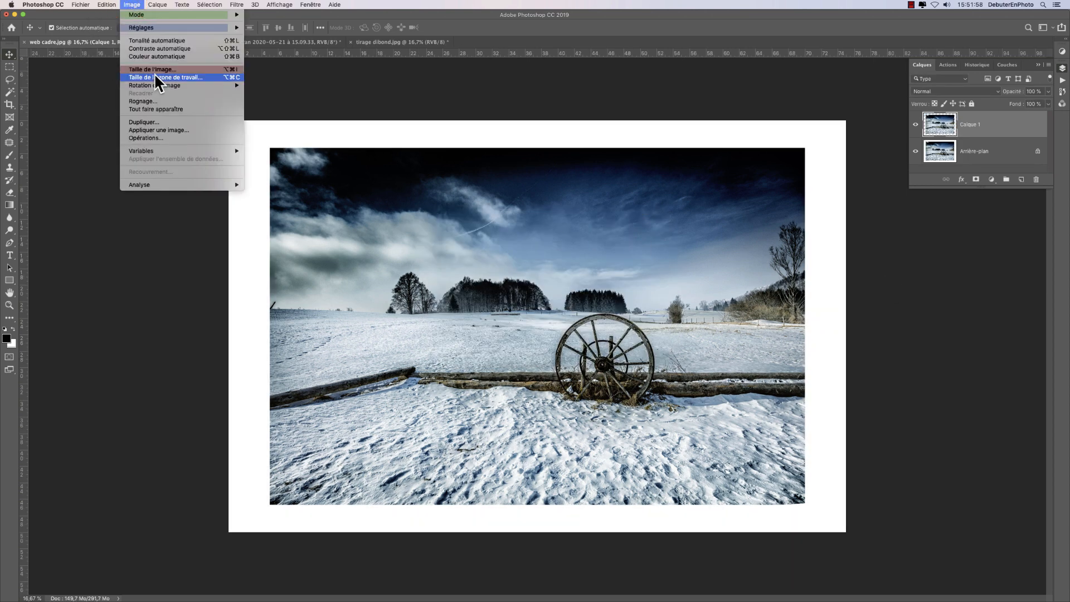
{"action": "left_click", "coordinate": [155, 71]}
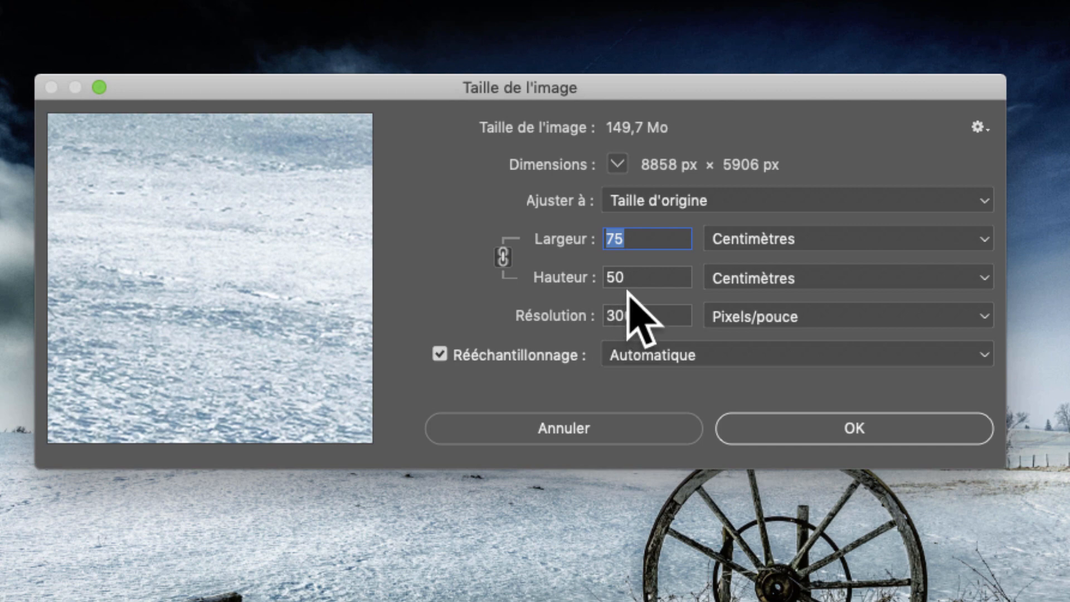
{"action": "left_click", "coordinate": [790, 433]}
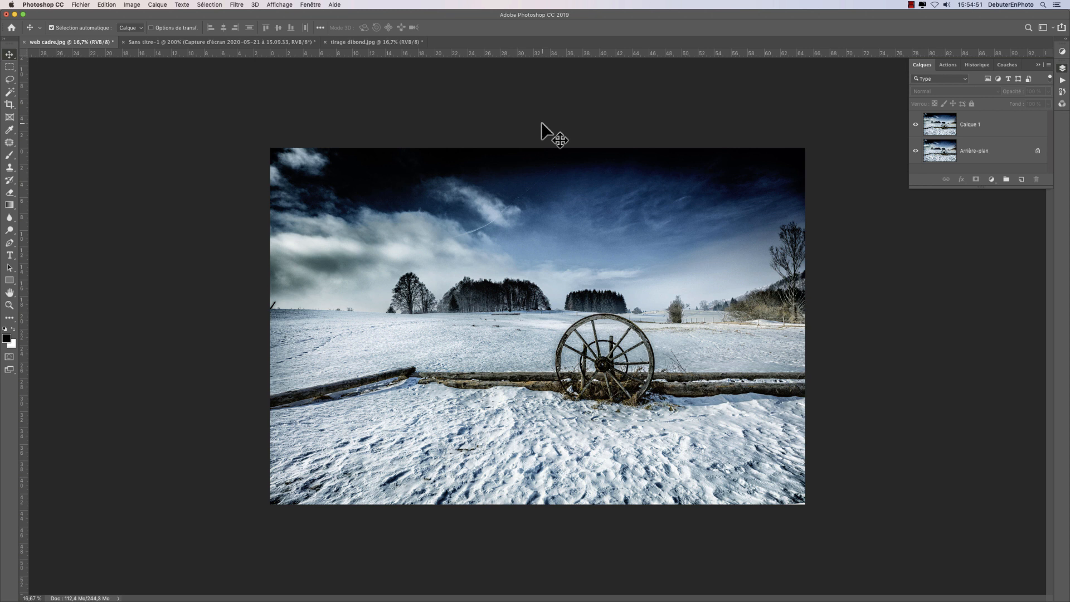
Check the width and height of the borderless photo in the image size settings
{"action": "left_click", "coordinate": [132, 5]}
{"action": "left_click", "coordinate": [435, 304]}
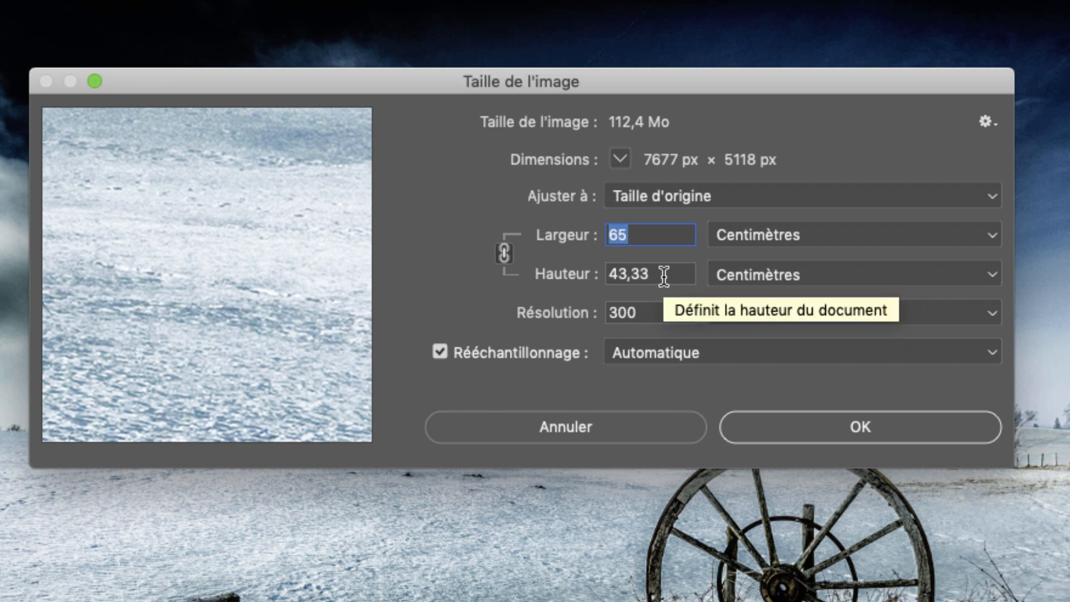
{"action": "left_click", "coordinate": [792, 428]}
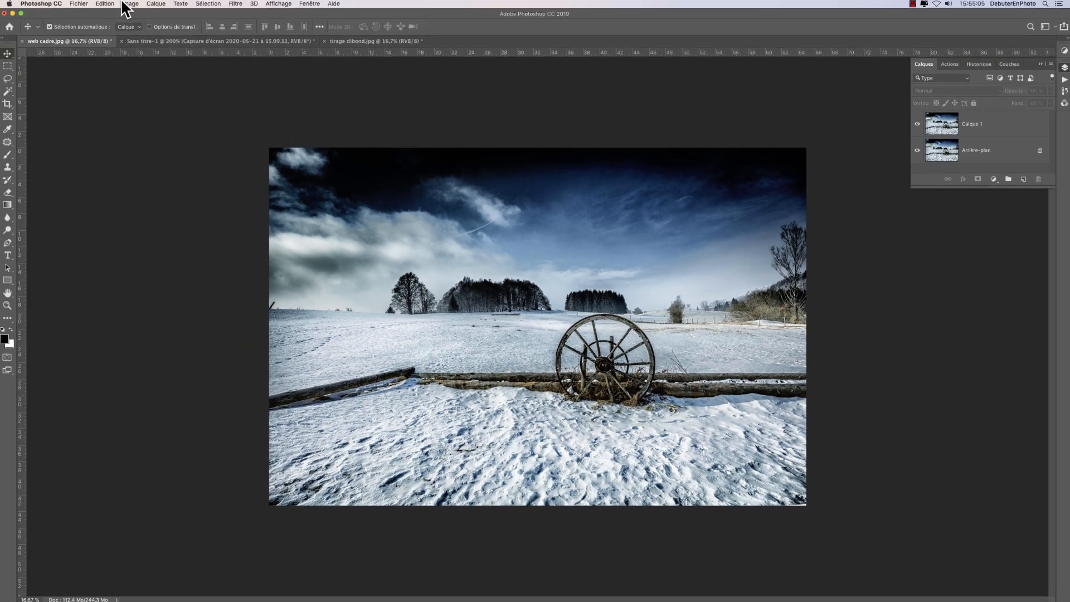
Extend the canvas by a relative 10 cm in both width and height to frame the photo in white
{"action": "left_click", "coordinate": [128, 5]}
{"action": "left_click", "coordinate": [152, 78]}
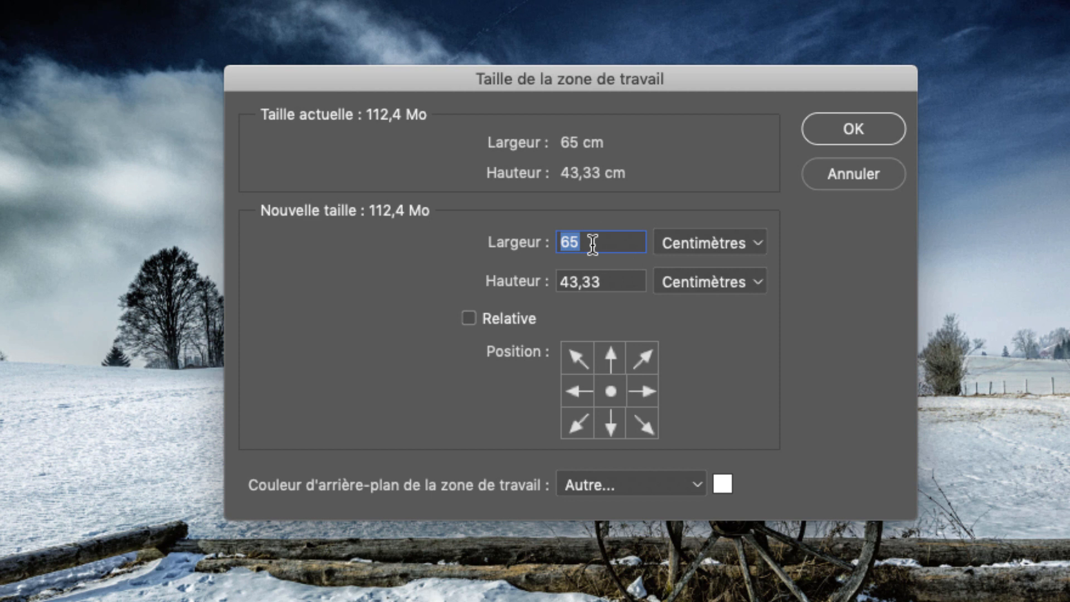
{"action": "left_click", "coordinate": [576, 251]}
{"action": "left_click", "coordinate": [469, 318]}
{"action": "left_click", "coordinate": [589, 242]}
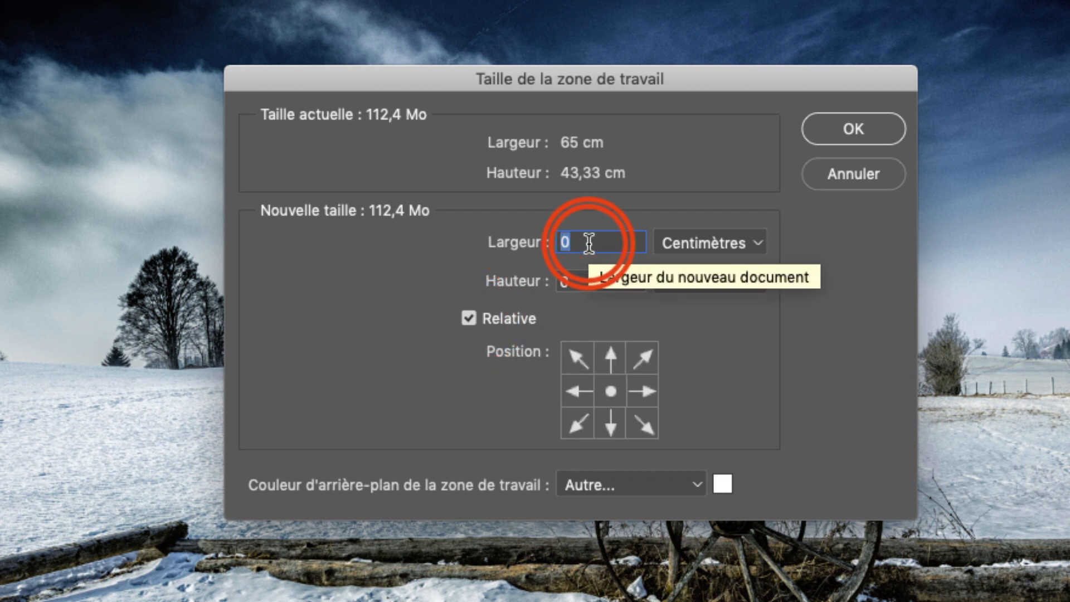
{"action": "type", "text": "10"}
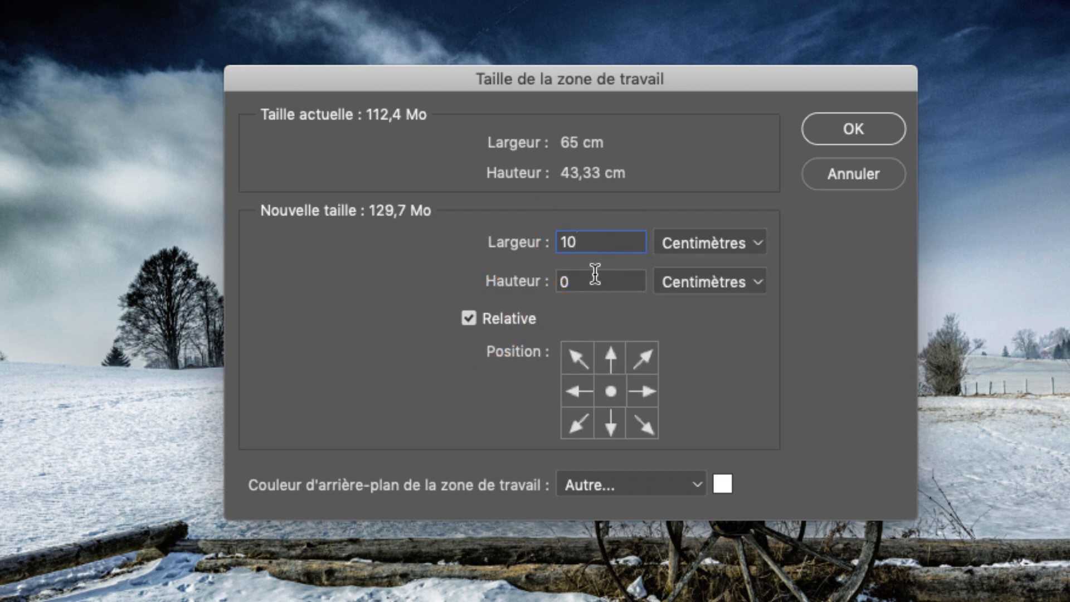
{"action": "left_click", "coordinate": [588, 274]}
{"action": "type", "text": "10"}
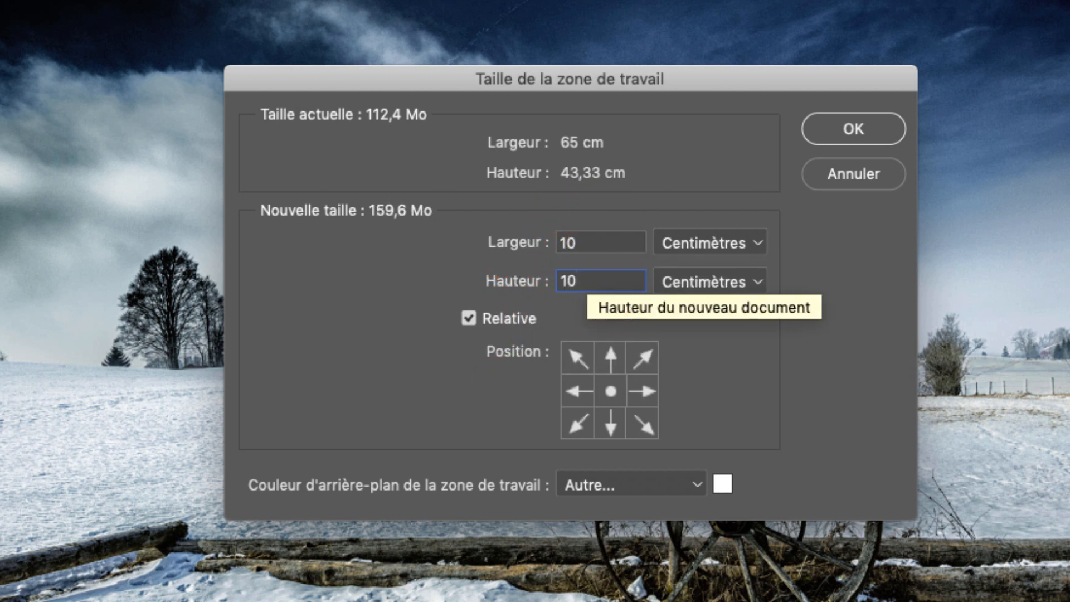
{"action": "left_click", "coordinate": [848, 129]}
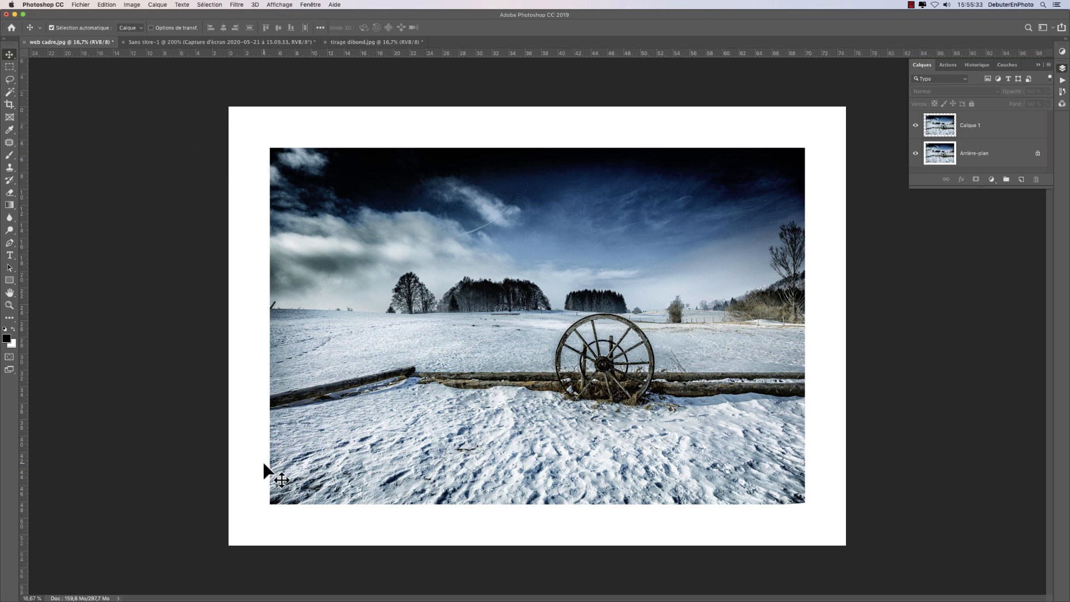
Check the dimensions of the photo with its equal-width white border
{"action": "left_click", "coordinate": [132, 5]}
{"action": "left_click", "coordinate": [149, 73]}
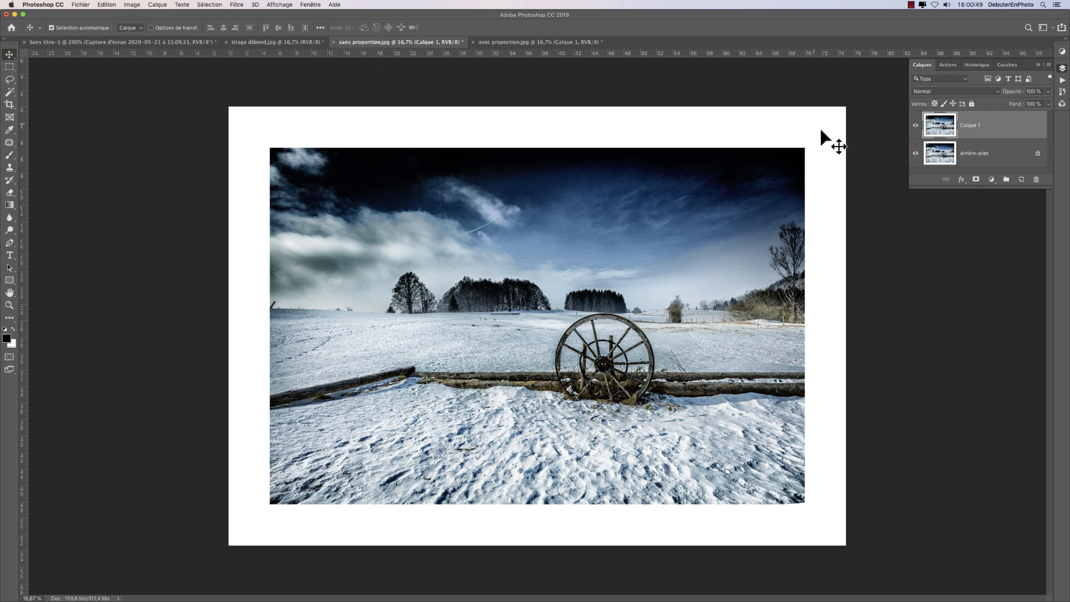
Compare the white borders of avec proportion.jpg and sans proportion.jpg by switching between the two documents
{"action": "left_click", "coordinate": [497, 42]}
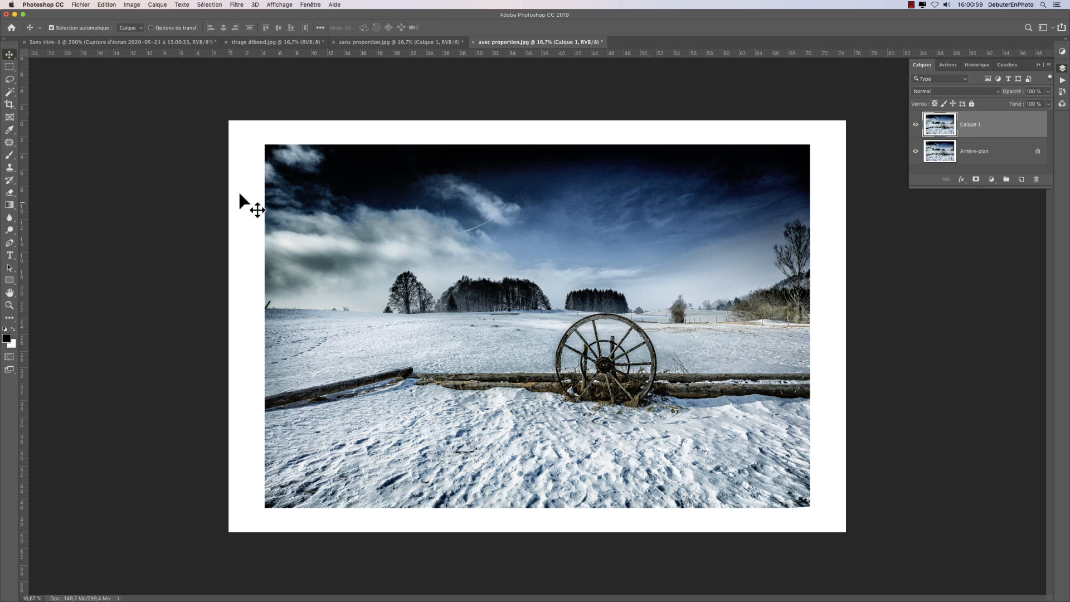
{"action": "left_click", "coordinate": [369, 43]}
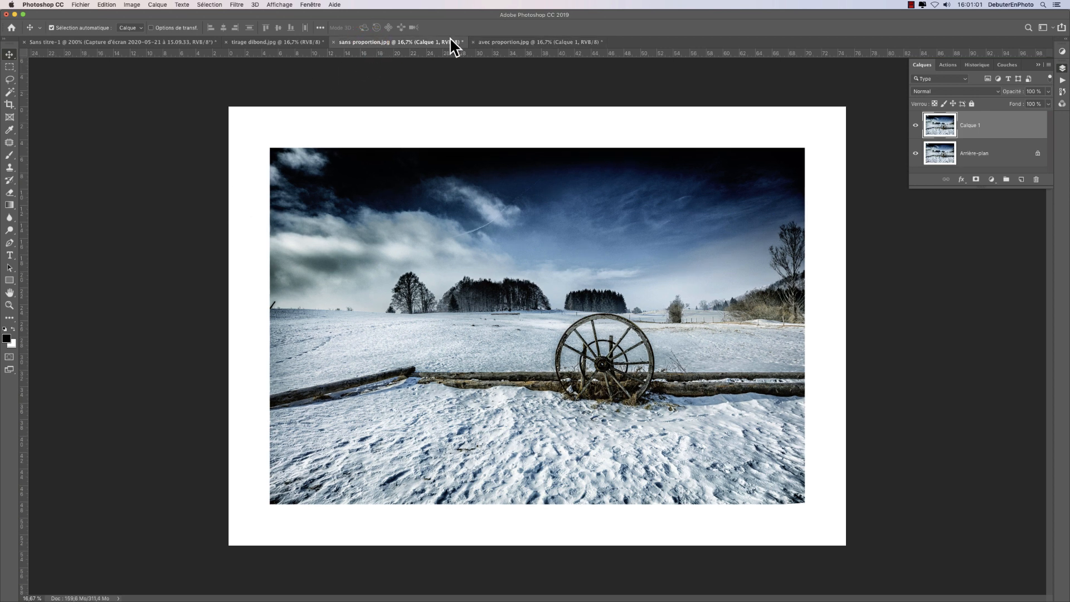
{"action": "left_click", "coordinate": [506, 44]}
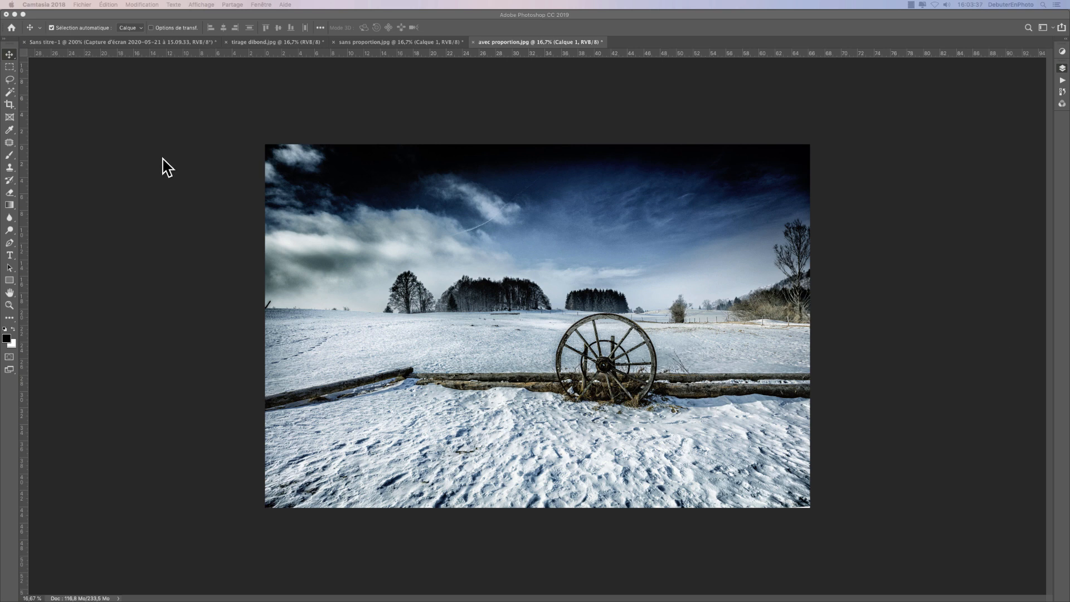
Resize the photo in avec proportion.jpg to a width of 1998 pixels, keeping its proportions
{"action": "left_click", "coordinate": [123, 90]}
{"action": "left_click", "coordinate": [132, 4]}
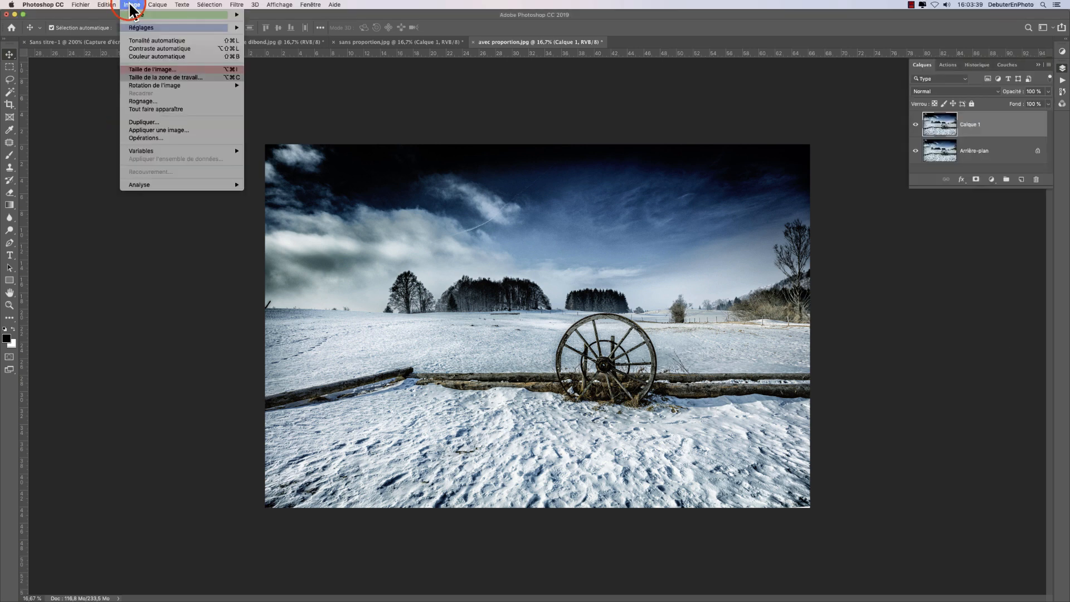
{"action": "left_click", "coordinate": [143, 69]}
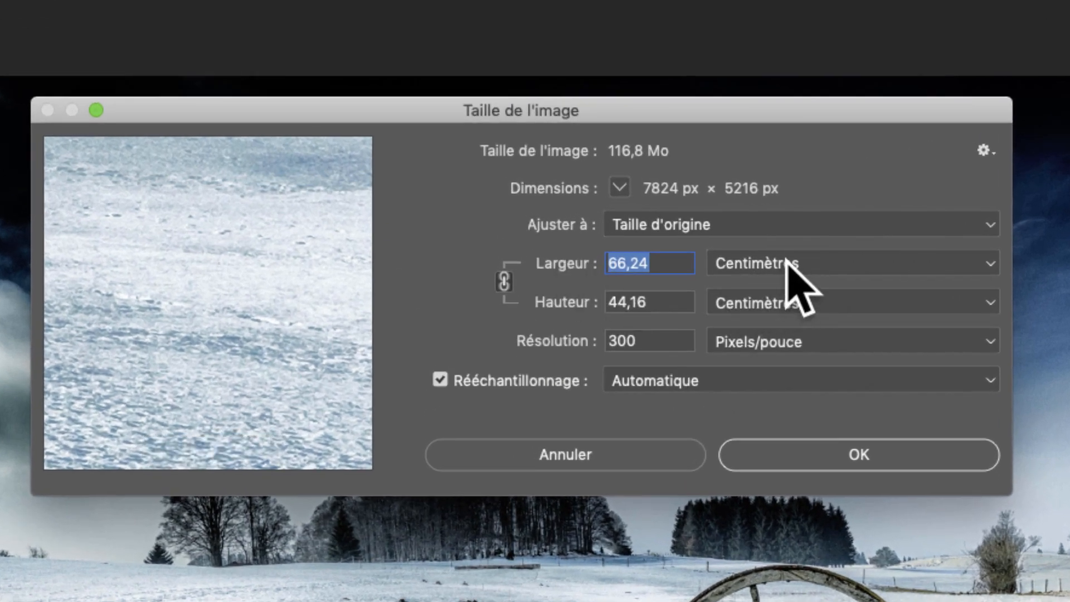
{"action": "left_click", "coordinate": [789, 267]}
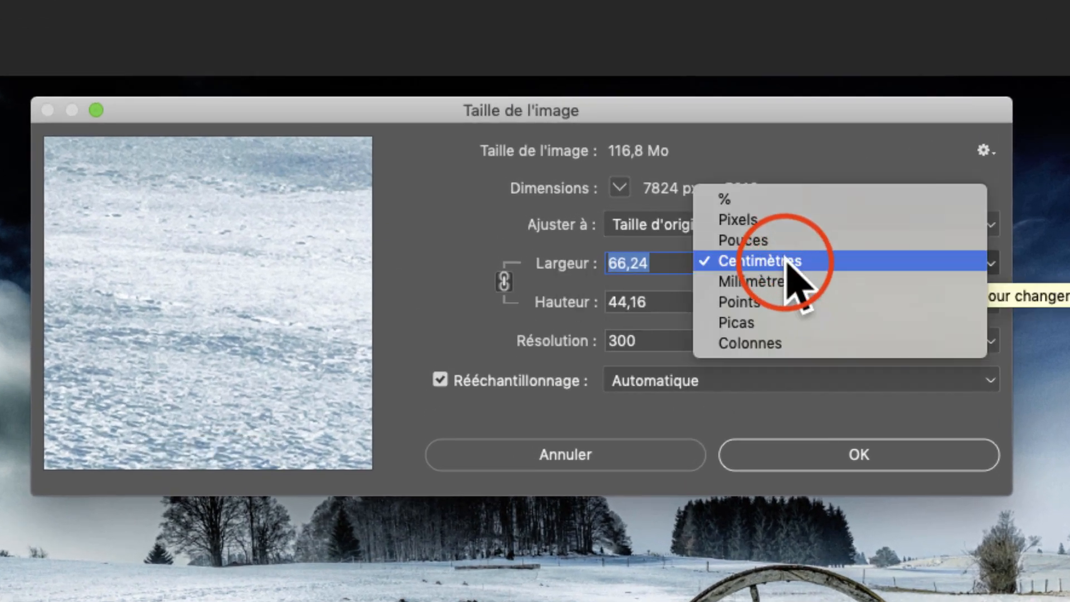
{"action": "left_click", "coordinate": [775, 223]}
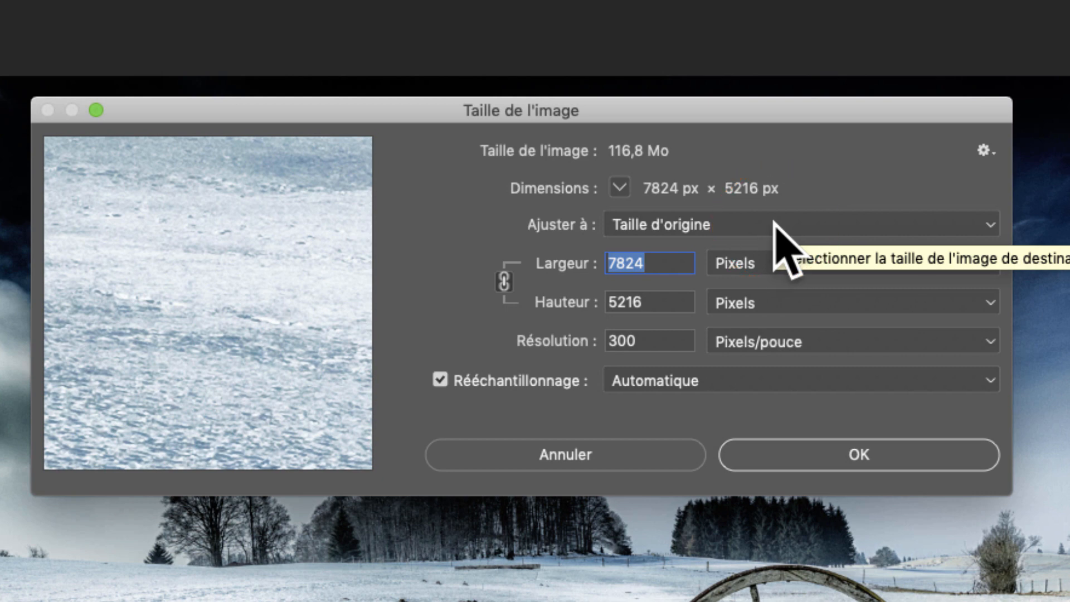
{"action": "type", "text": "1998"}
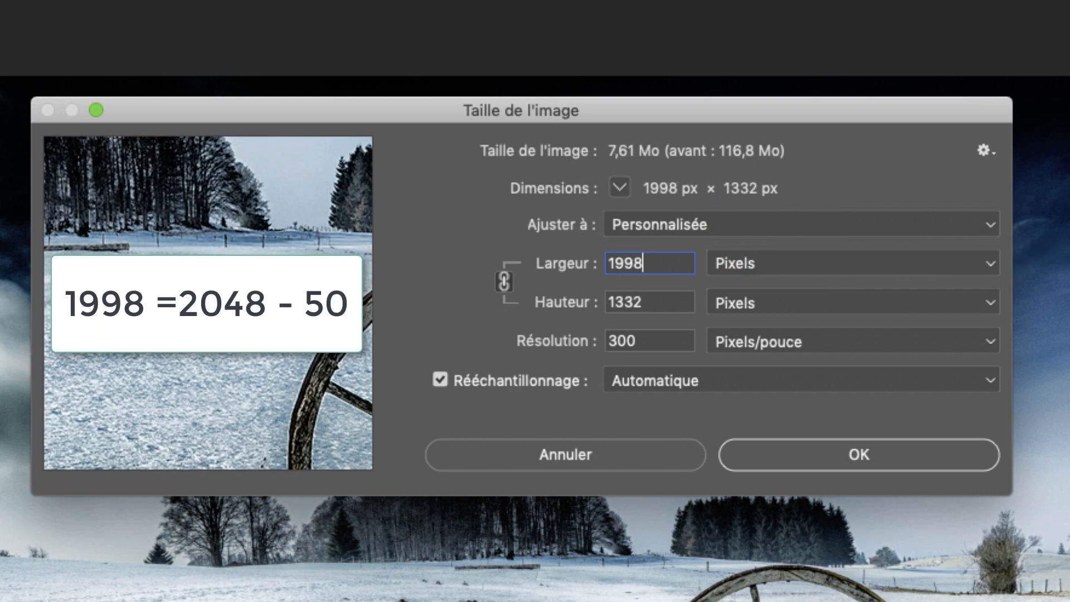
{"action": "left_click", "coordinate": [781, 457]}
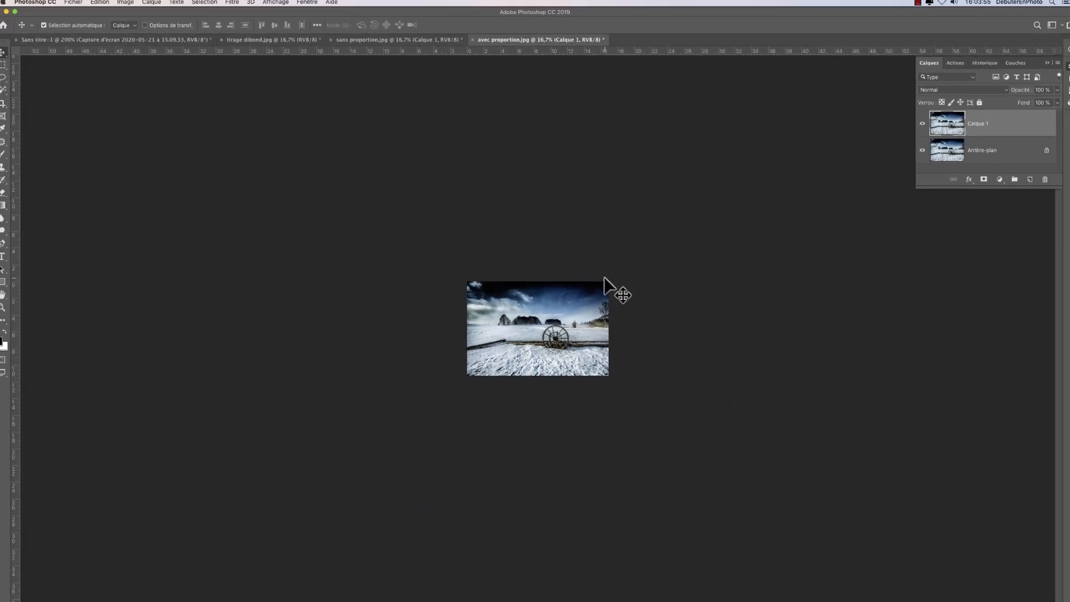
Set up a relative canvas extension of 50 pixels in both width and height for the resized photo
{"action": "key", "text": "super+0"}
{"action": "key", "text": "super+minus"}
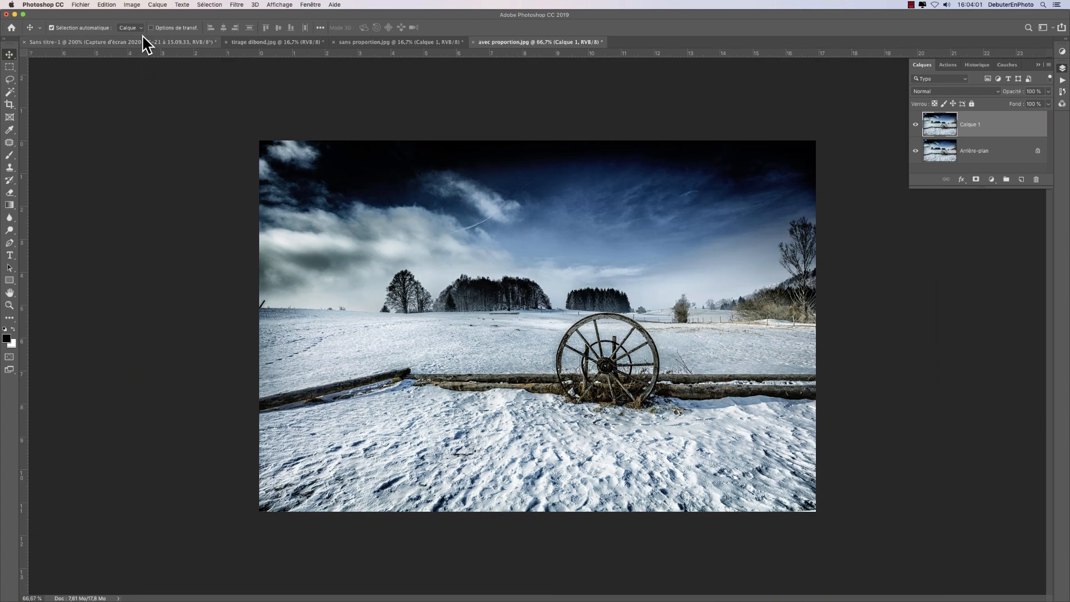
{"action": "left_click", "coordinate": [131, 5]}
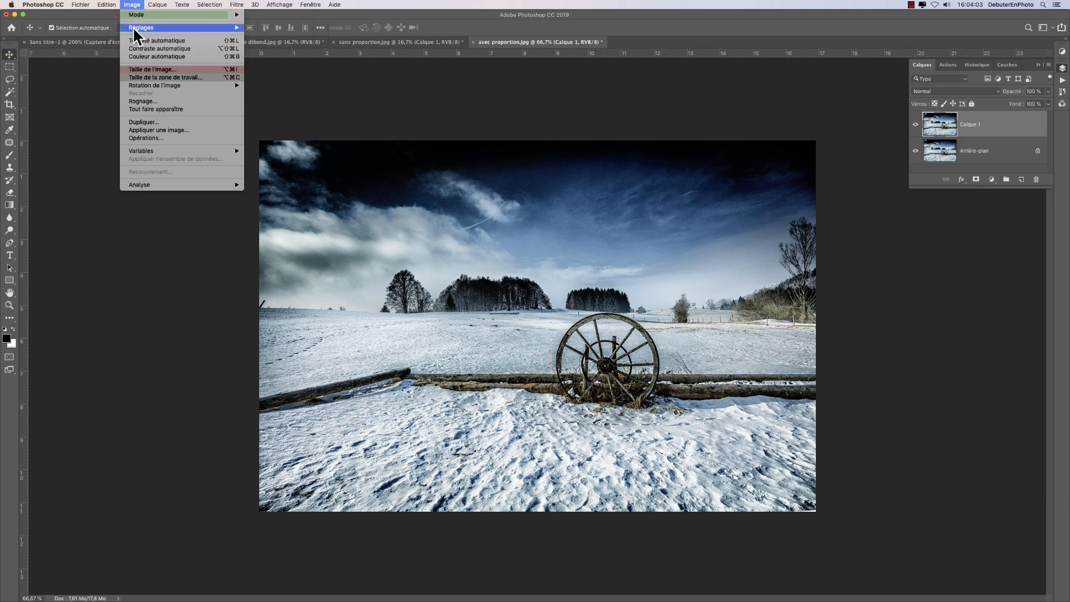
{"action": "left_click", "coordinate": [140, 77]}
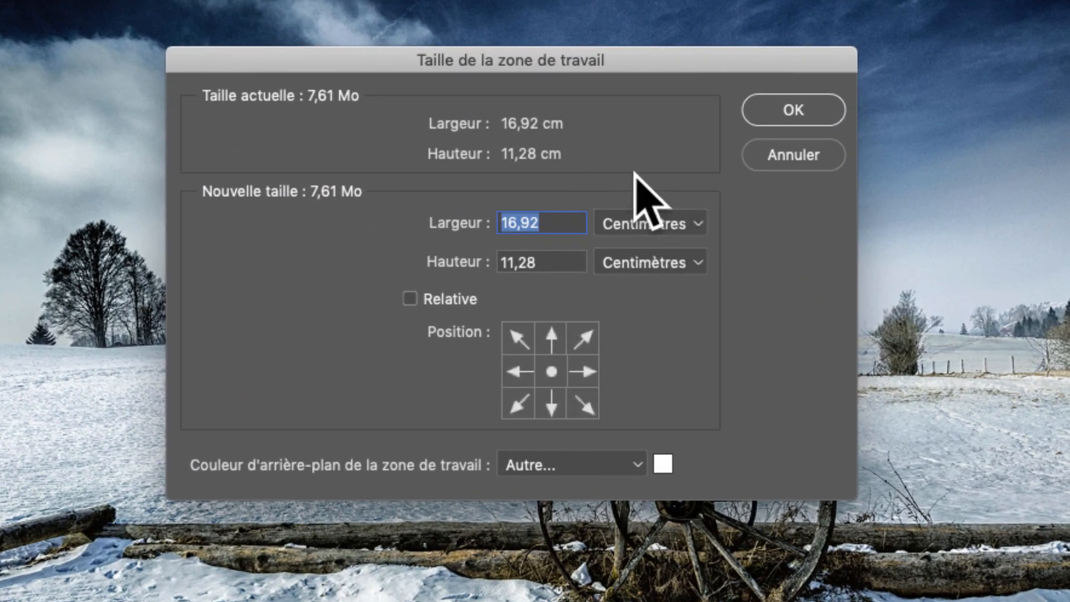
{"action": "left_click", "coordinate": [649, 224]}
{"action": "left_click", "coordinate": [635, 179]}
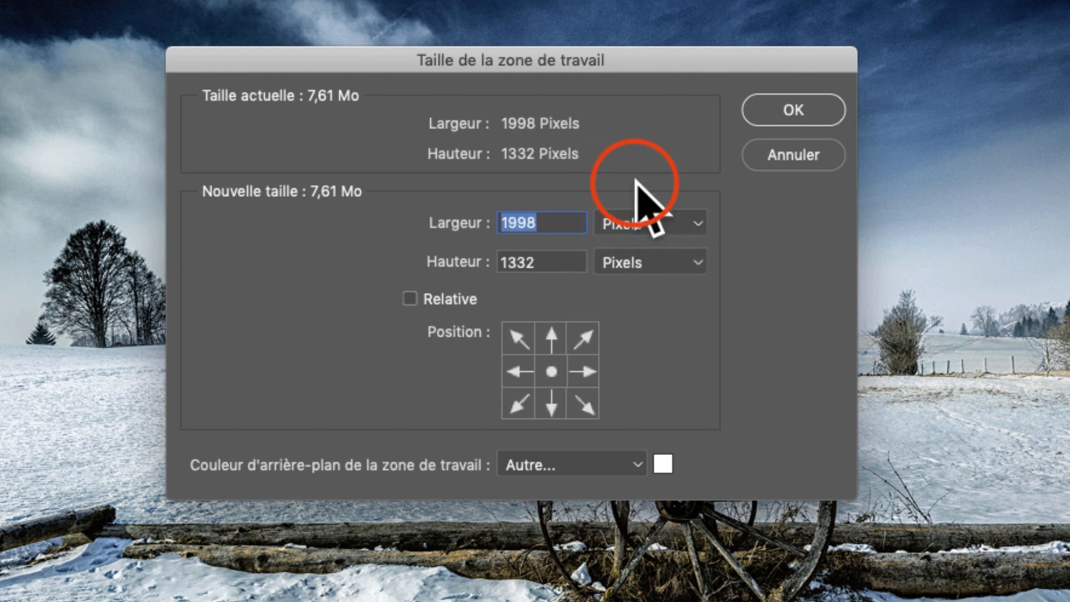
{"action": "left_click", "coordinate": [411, 300]}
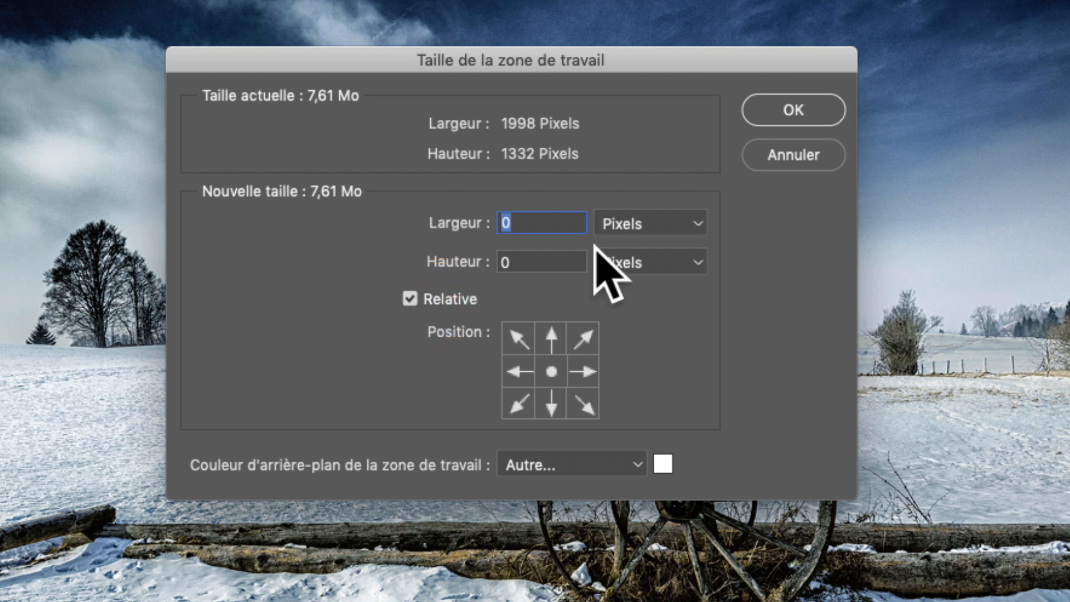
{"action": "type", "text": "50"}
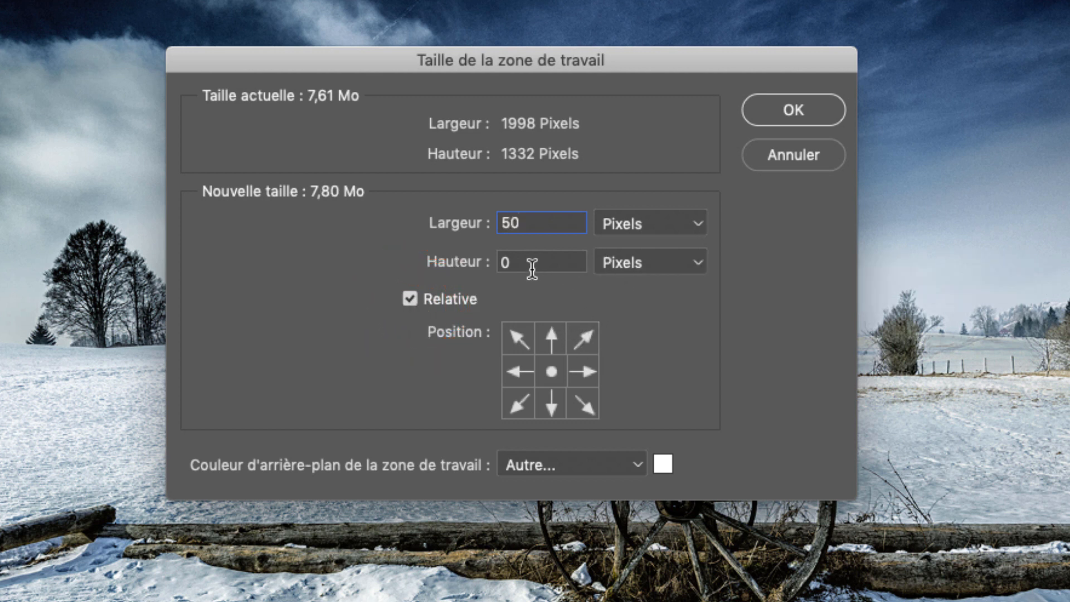
{"action": "left_click", "coordinate": [532, 268]}
{"action": "type", "text": "50"}
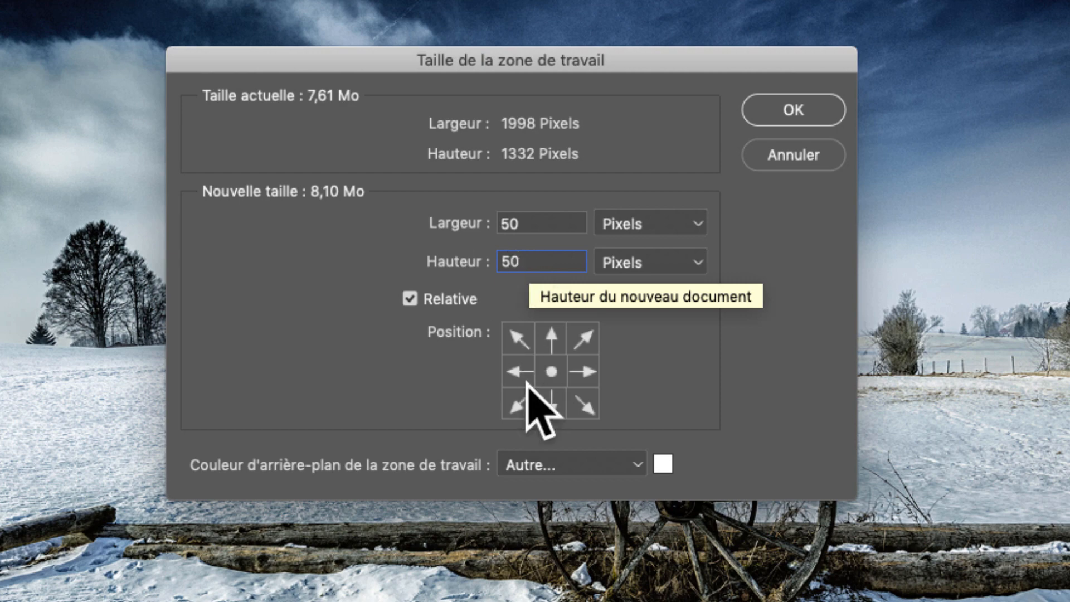
Choose white as a custom canvas extension colour and apply the canvas enlargement
{"action": "left_click", "coordinate": [638, 465]}
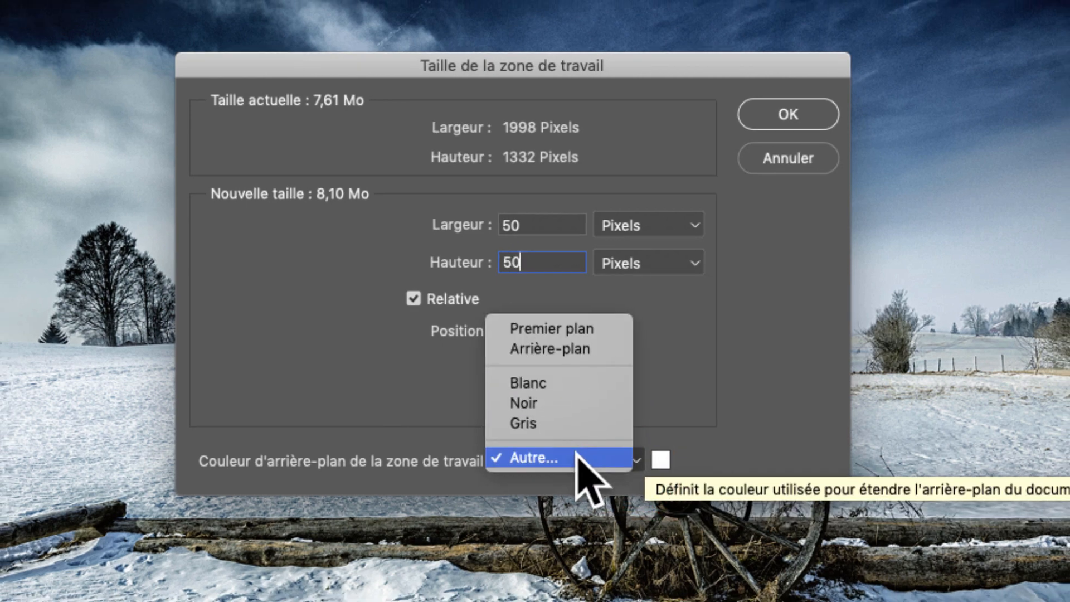
{"action": "left_click", "coordinate": [577, 457]}
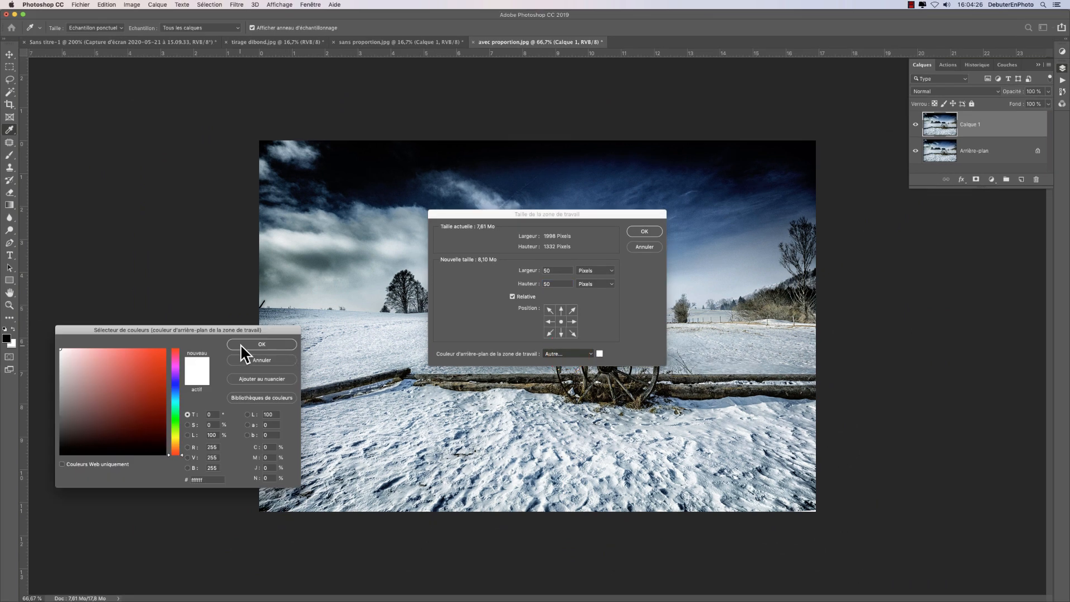
{"action": "left_click", "coordinate": [243, 344]}
{"action": "left_click", "coordinate": [635, 231]}
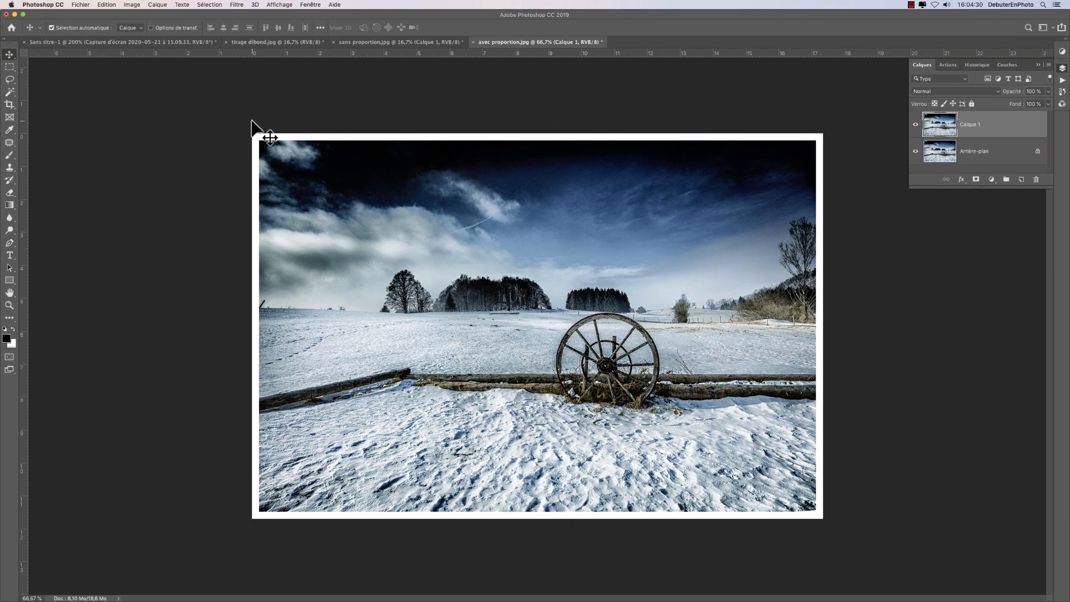
Check the bordered photo's pixel dimensions in the image size settings and undo the 50-pixel canvas extension
{"action": "left_click", "coordinate": [130, 4]}
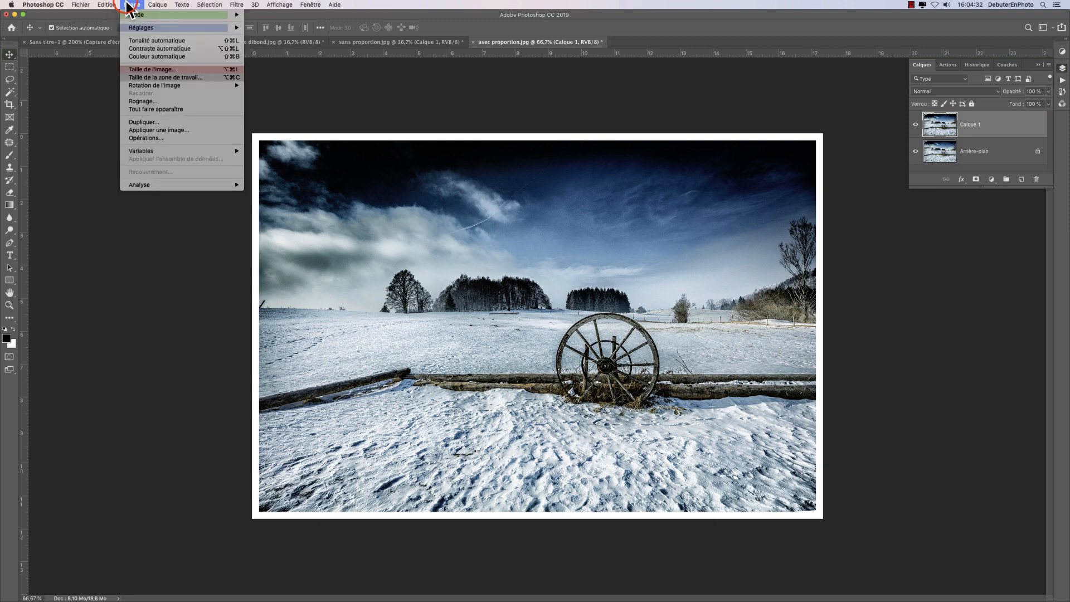
{"action": "left_click", "coordinate": [139, 68]}
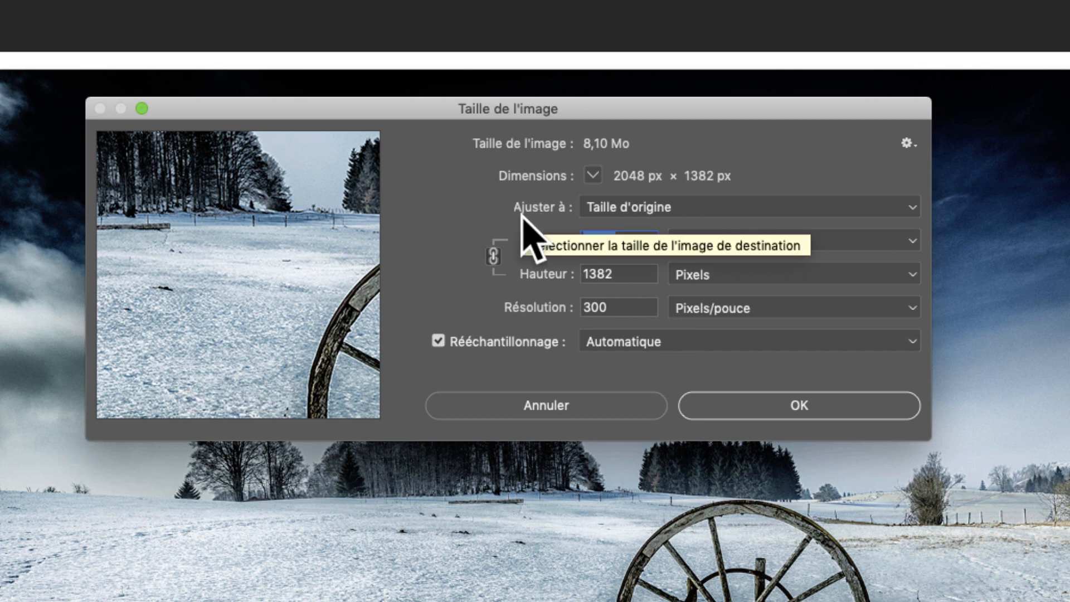
{"action": "left_click", "coordinate": [825, 409]}
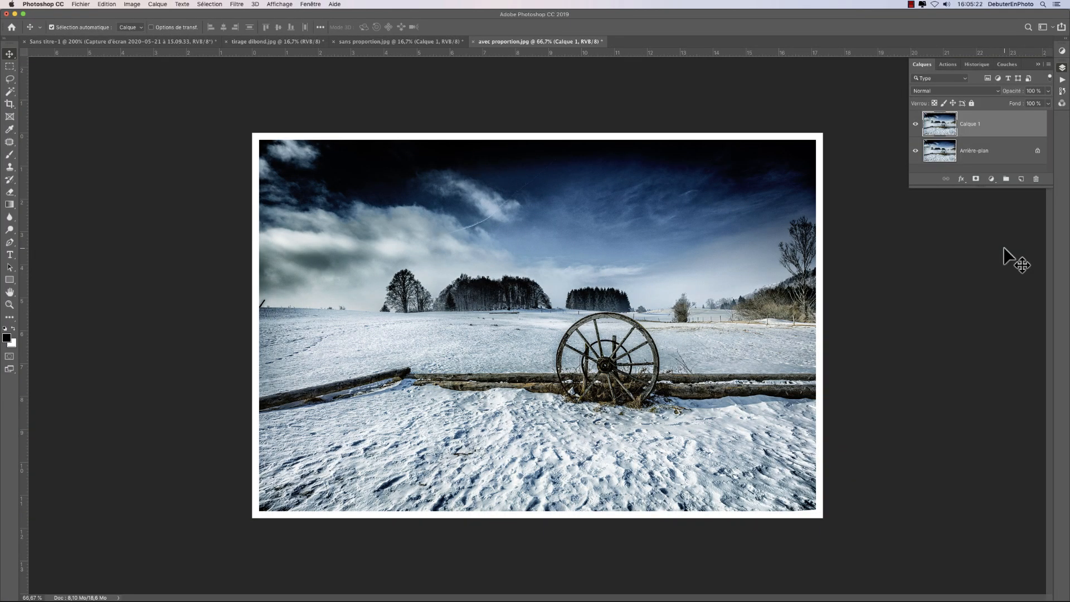
{"action": "key", "text": "super+z"}
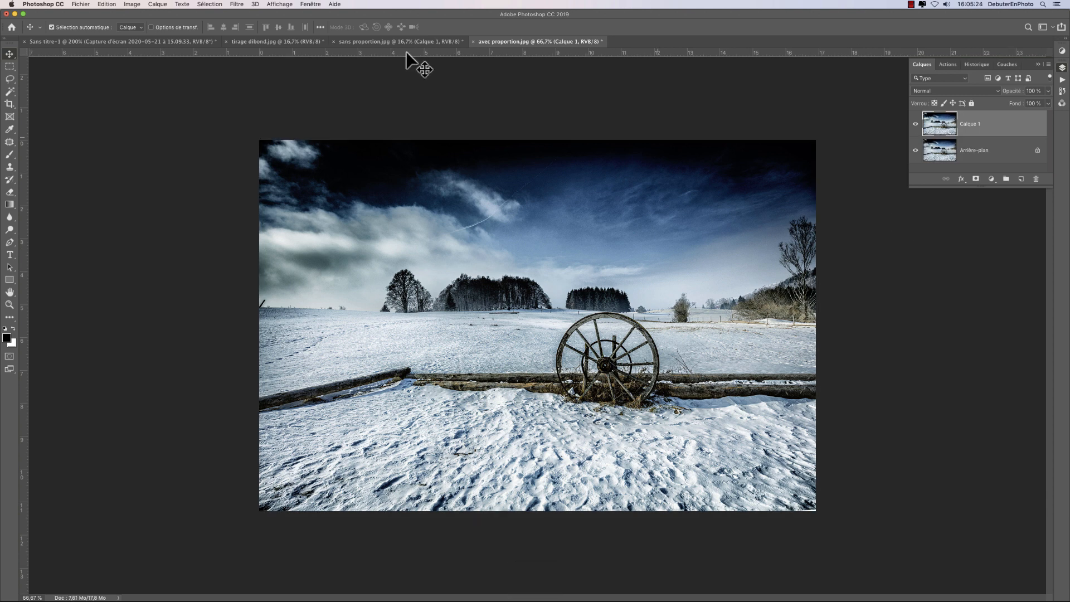
Extend the canvas by a relative 10 pixels in width and height to add a thin white border
{"action": "left_click", "coordinate": [132, 4]}
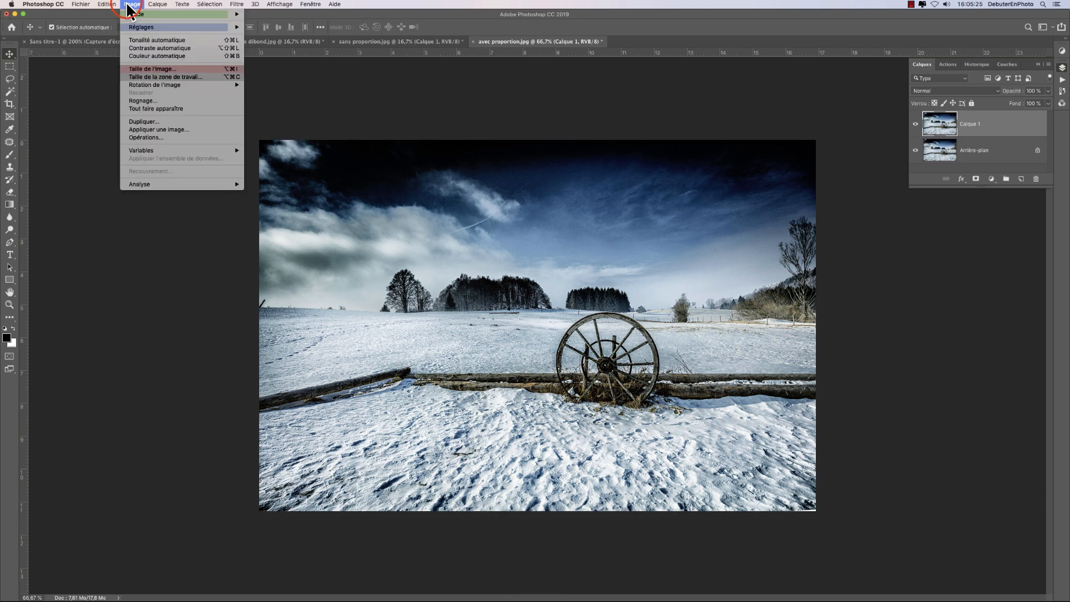
{"action": "left_click", "coordinate": [166, 77]}
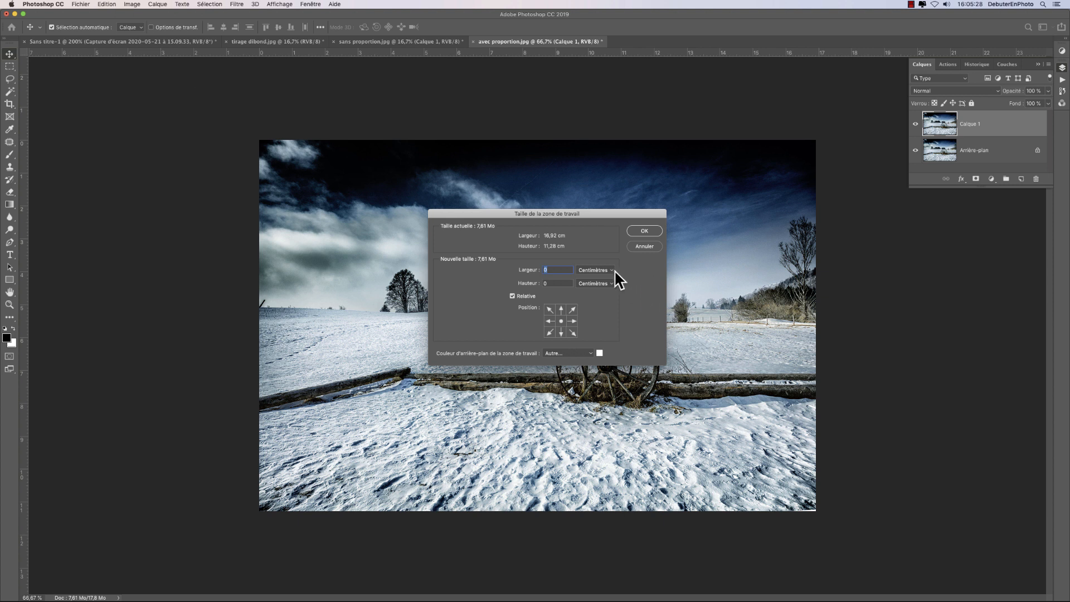
{"action": "left_click", "coordinate": [600, 269]}
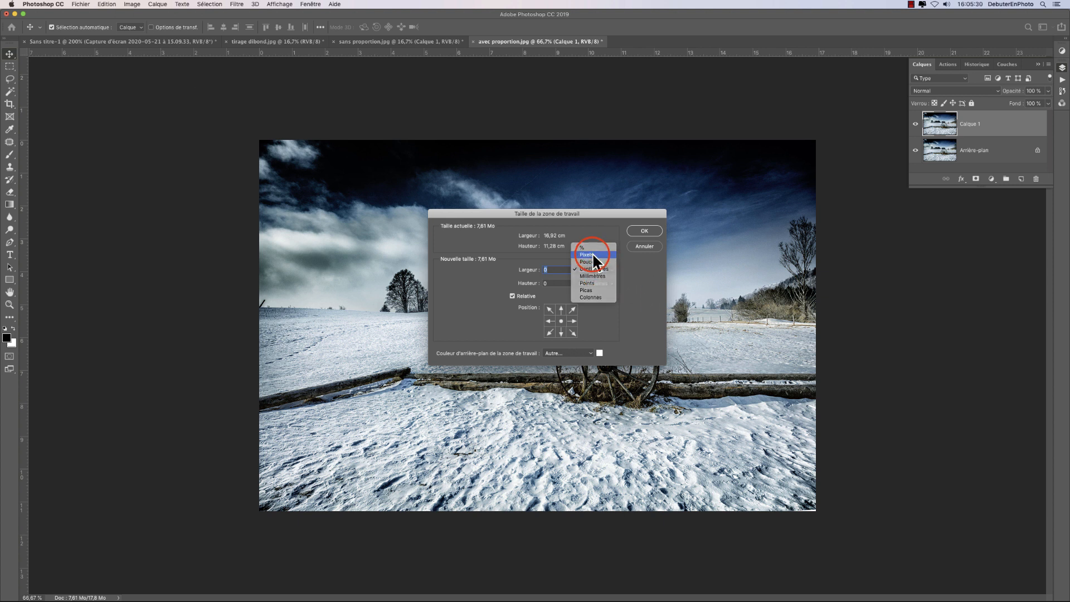
{"action": "left_click", "coordinate": [592, 254]}
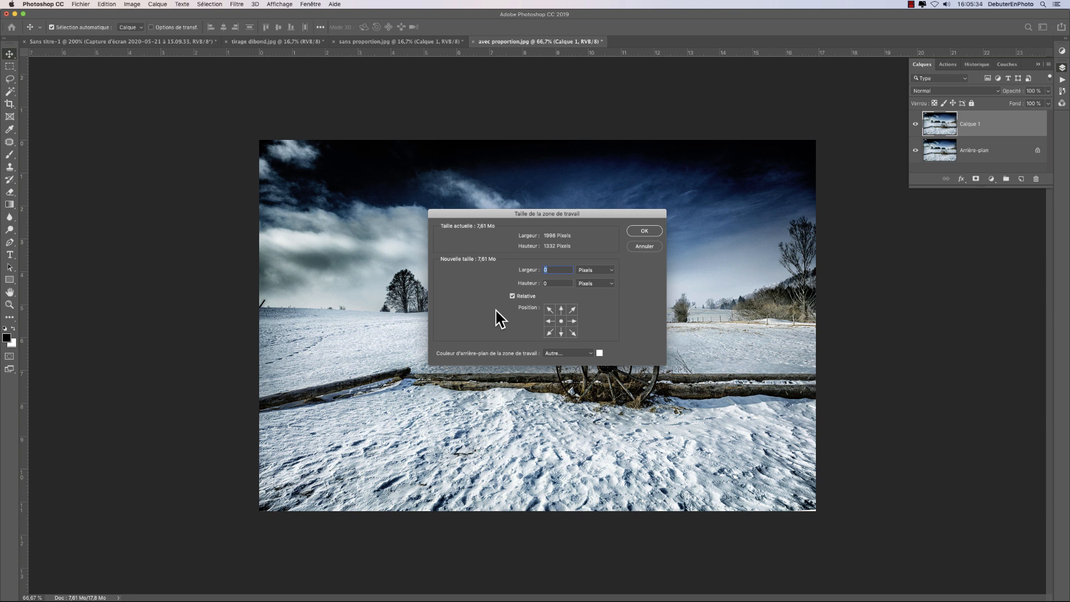
{"action": "type", "text": "10"}
{"action": "double_click", "coordinate": [557, 283]}
{"action": "type", "text": "10"}
{"action": "left_click", "coordinate": [645, 231]}
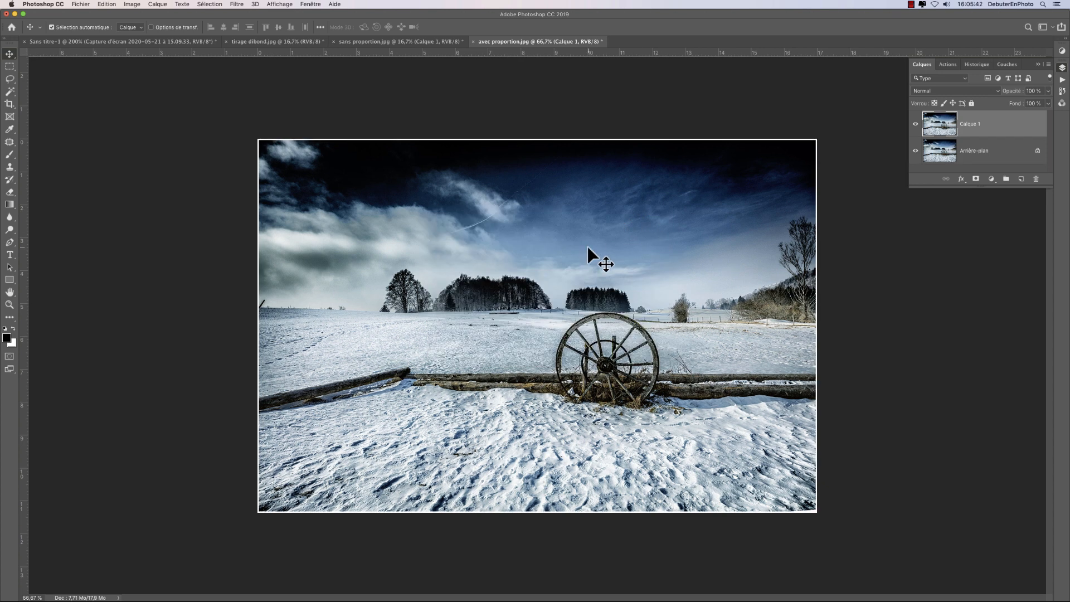
Extend the canvas by another relative 10 pixels in width and height, using black as the extension colour
{"action": "left_click", "coordinate": [132, 5]}
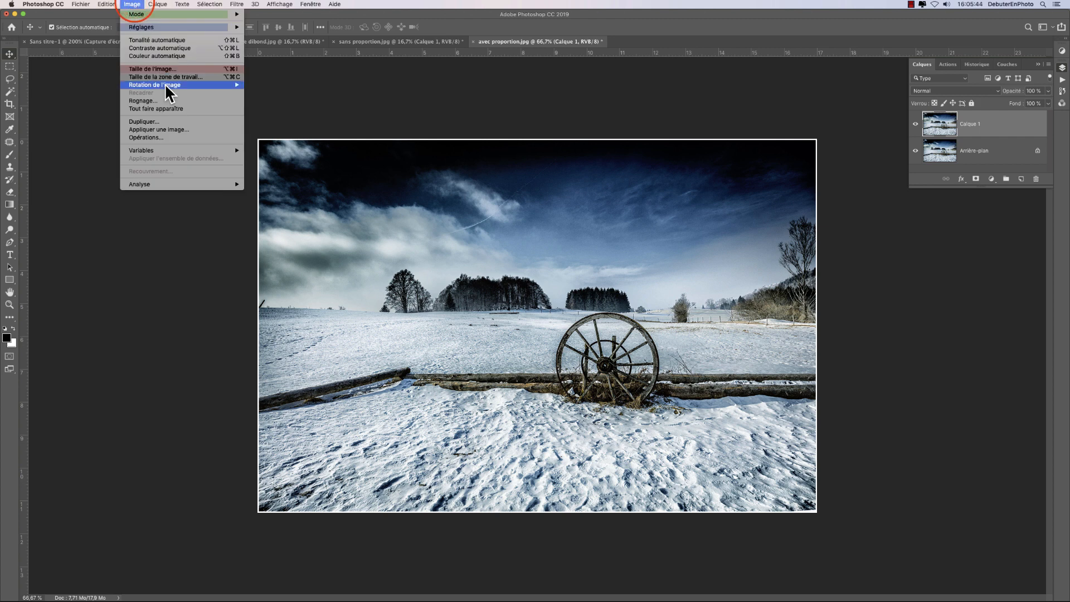
{"action": "left_click", "coordinate": [164, 77]}
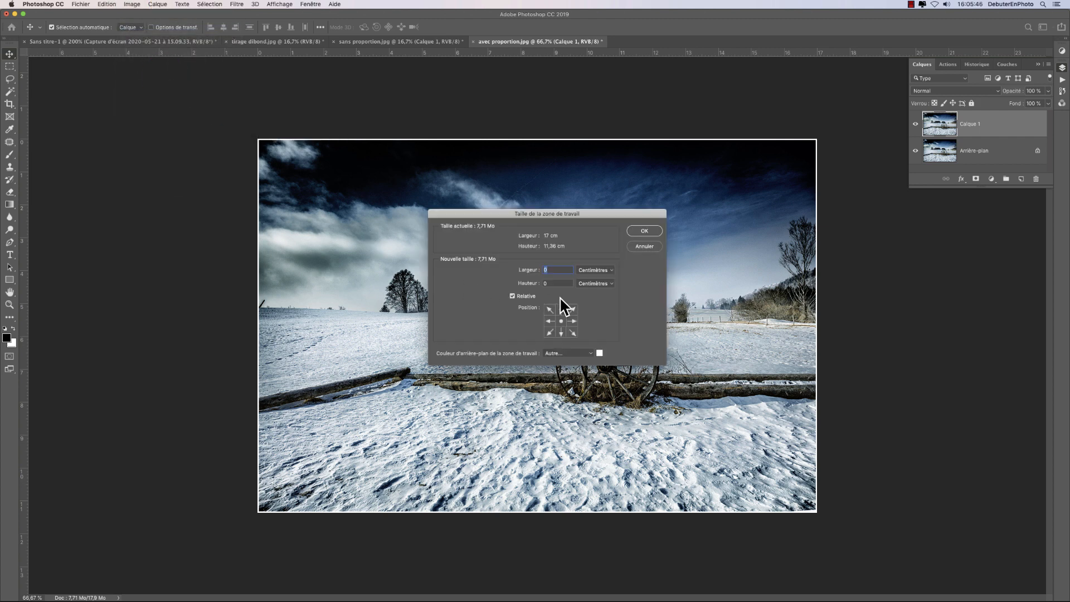
{"action": "type", "text": "10"}
{"action": "left_click", "coordinate": [596, 270]}
{"action": "left_click", "coordinate": [596, 255]}
{"action": "left_click", "coordinate": [549, 270]}
{"action": "left_click", "coordinate": [552, 283]}
{"action": "type", "text": "10"}
{"action": "left_click", "coordinate": [593, 353]}
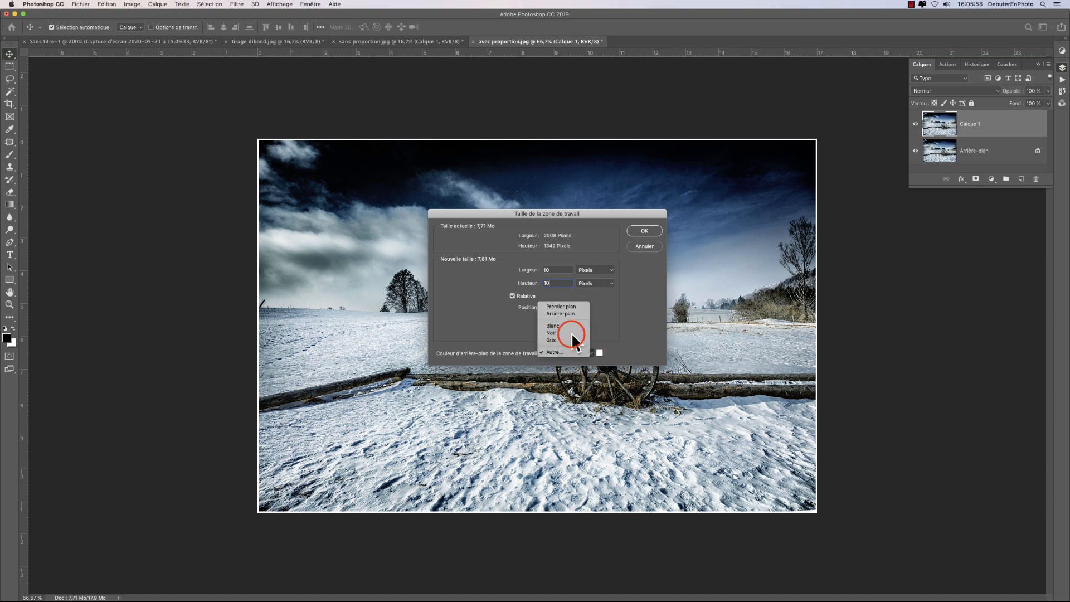
{"action": "left_click", "coordinate": [642, 231]}
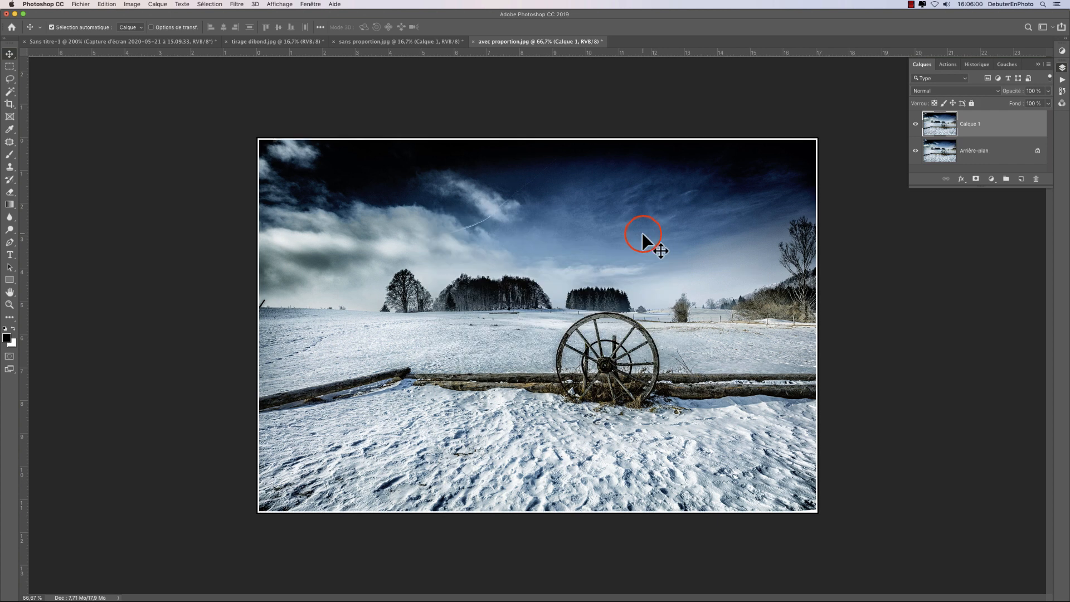
Extend the canvas by a relative 30 pixels in width and height in white to form the outer border
{"action": "left_click", "coordinate": [132, 4]}
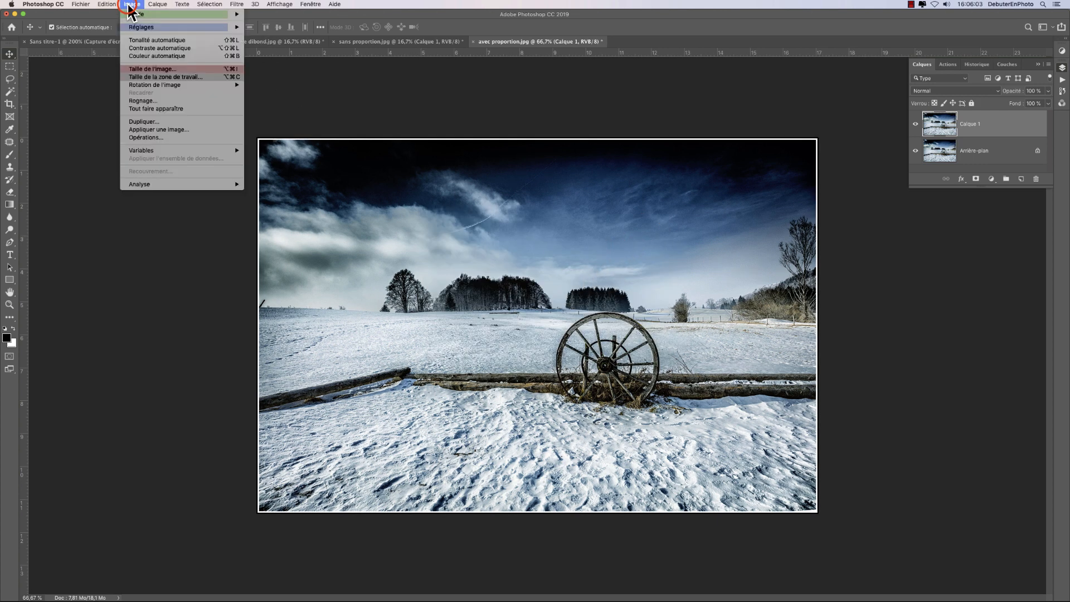
{"action": "left_click", "coordinate": [147, 76]}
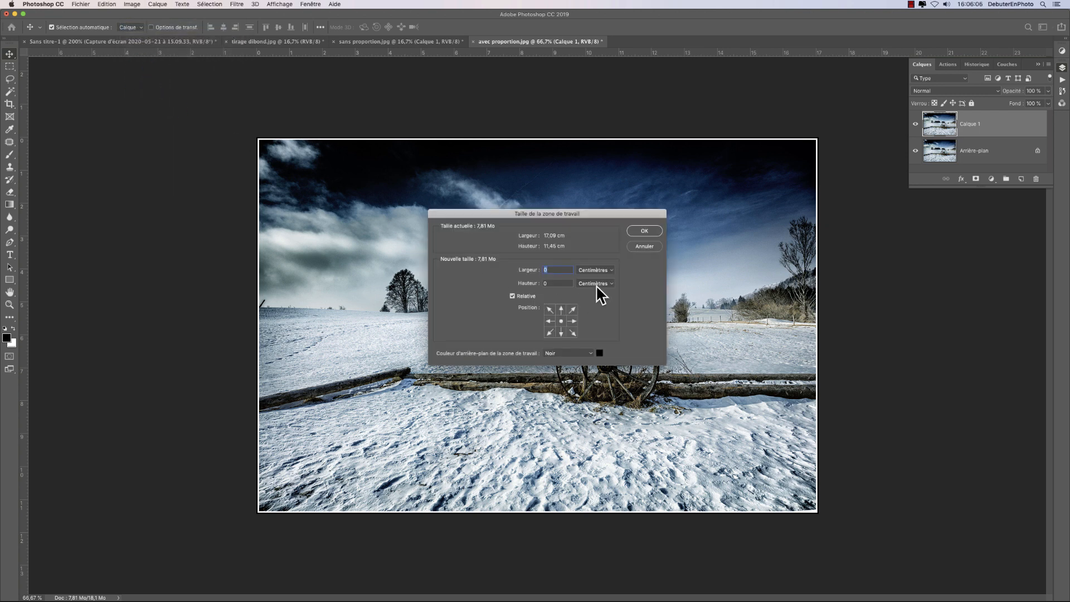
{"action": "left_click", "coordinate": [592, 271]}
{"action": "left_click", "coordinate": [588, 250]}
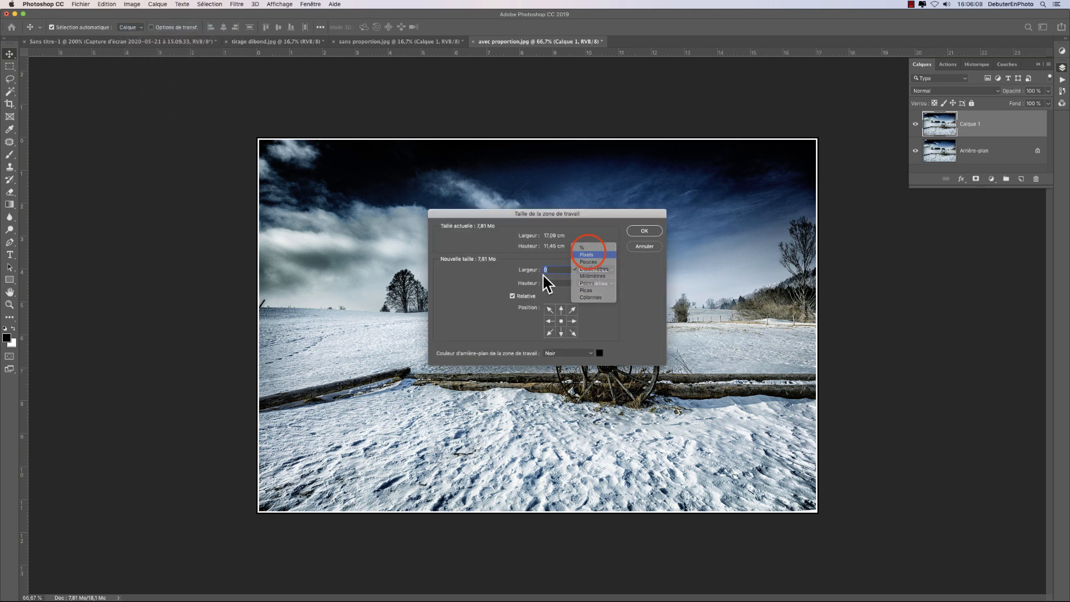
{"action": "left_click", "coordinate": [555, 269]}
{"action": "type", "text": "30"}
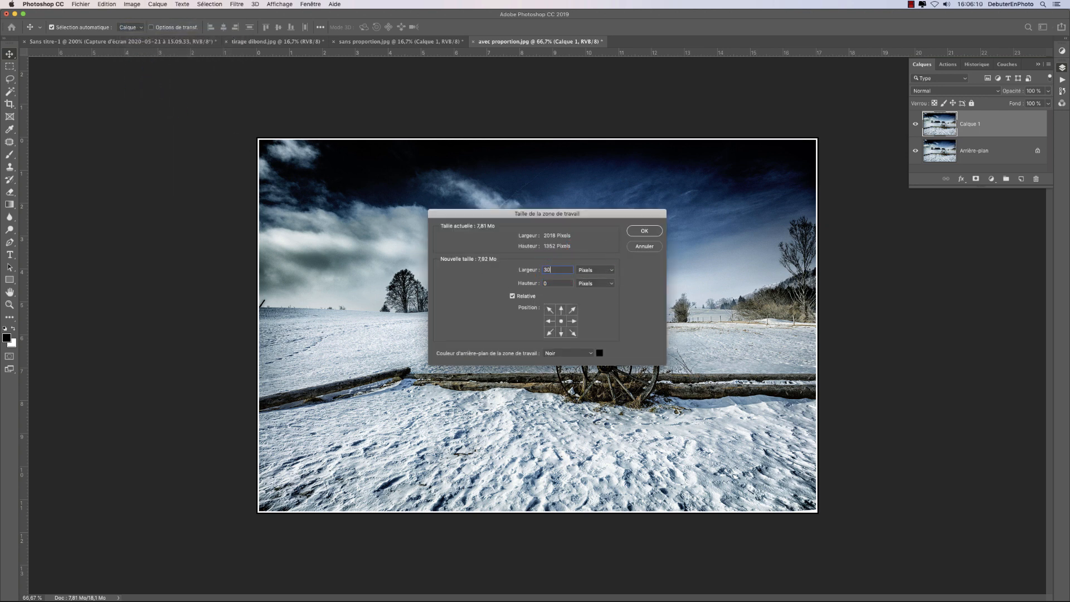
{"action": "left_click", "coordinate": [554, 283]}
{"action": "type", "text": "30"}
{"action": "left_click", "coordinate": [573, 354]}
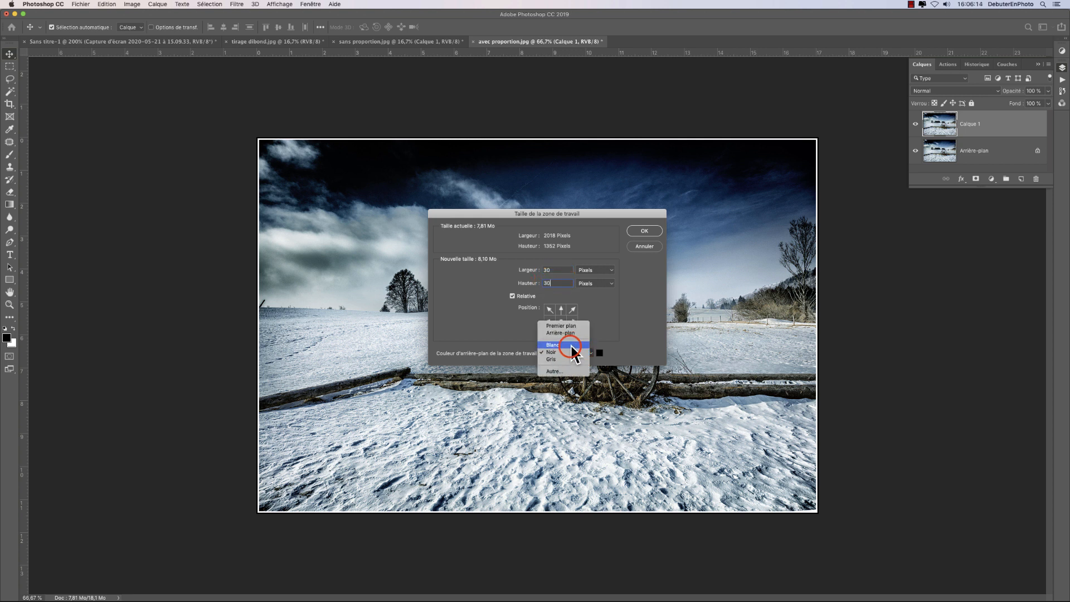
{"action": "left_click", "coordinate": [572, 345]}
{"action": "left_click", "coordinate": [645, 231]}
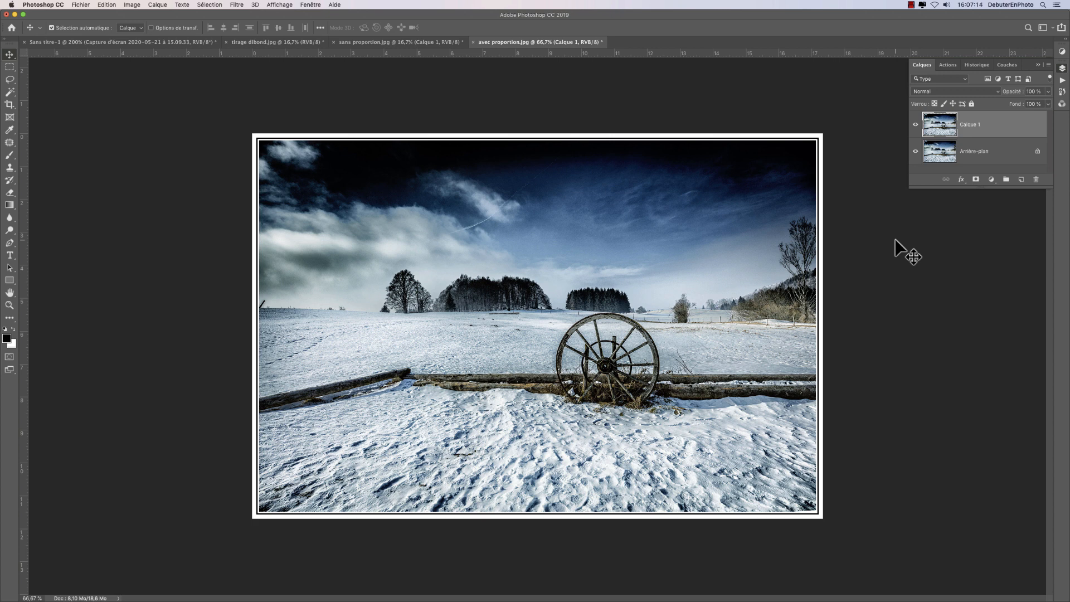
Undo the multi-line frame's canvas extensions and extend the canvas by a relative 50 pixels in width and height in white
{"action": "key", "text": "super+z"}
{"action": "key", "text": "super+z"}
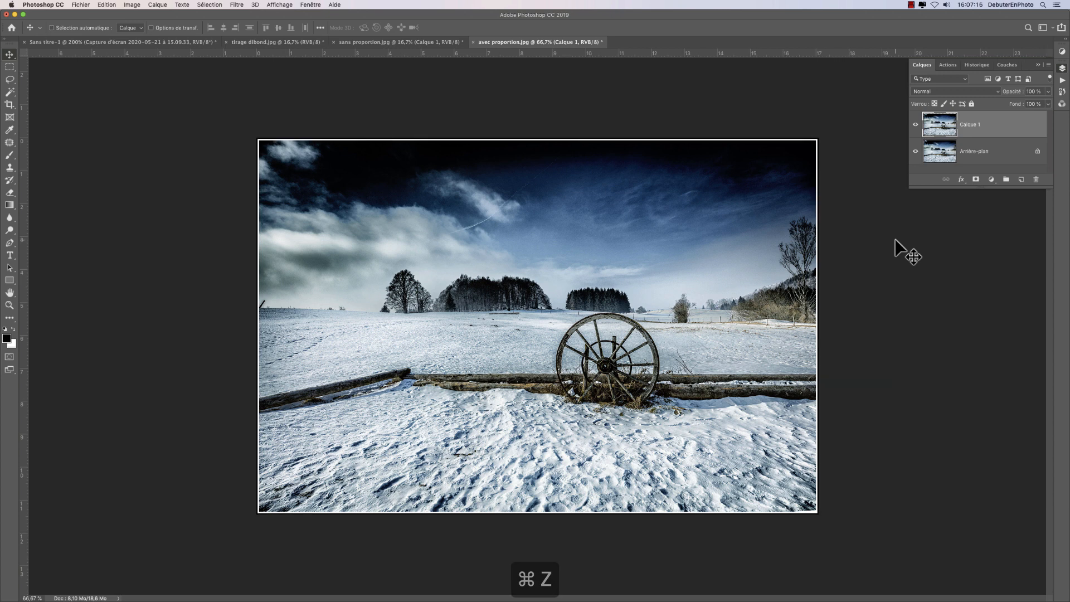
{"action": "left_click", "coordinate": [132, 5]}
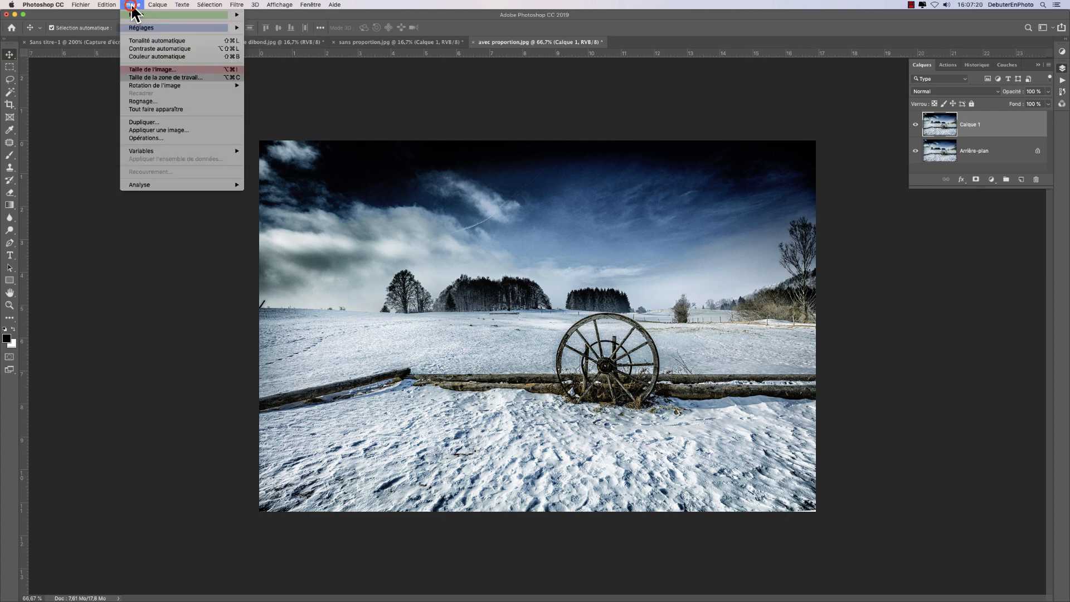
{"action": "left_click", "coordinate": [149, 76]}
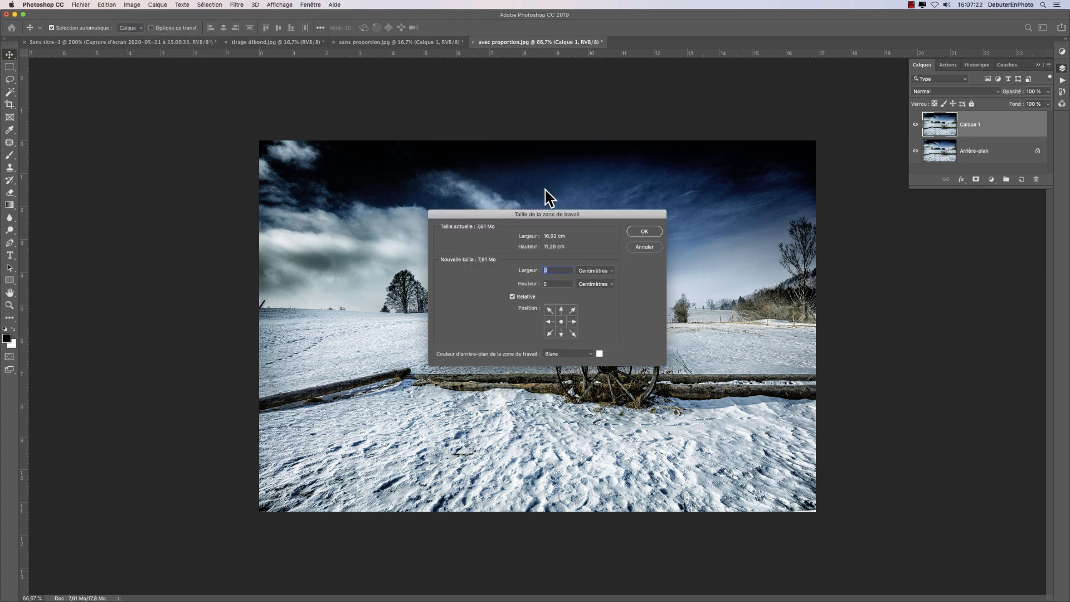
{"action": "left_click", "coordinate": [591, 270]}
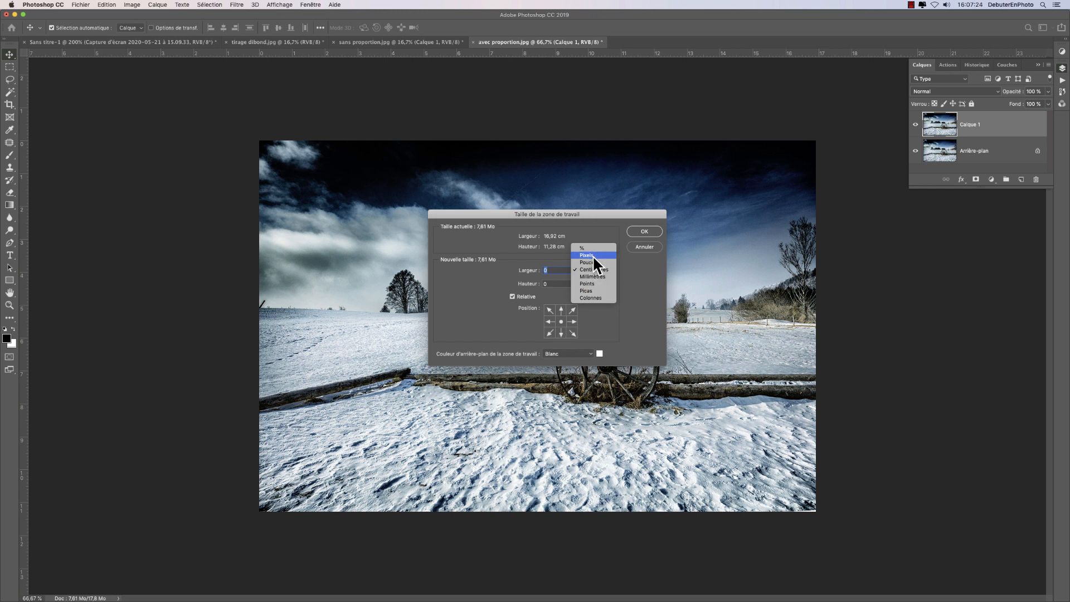
{"action": "left_click", "coordinate": [588, 256]}
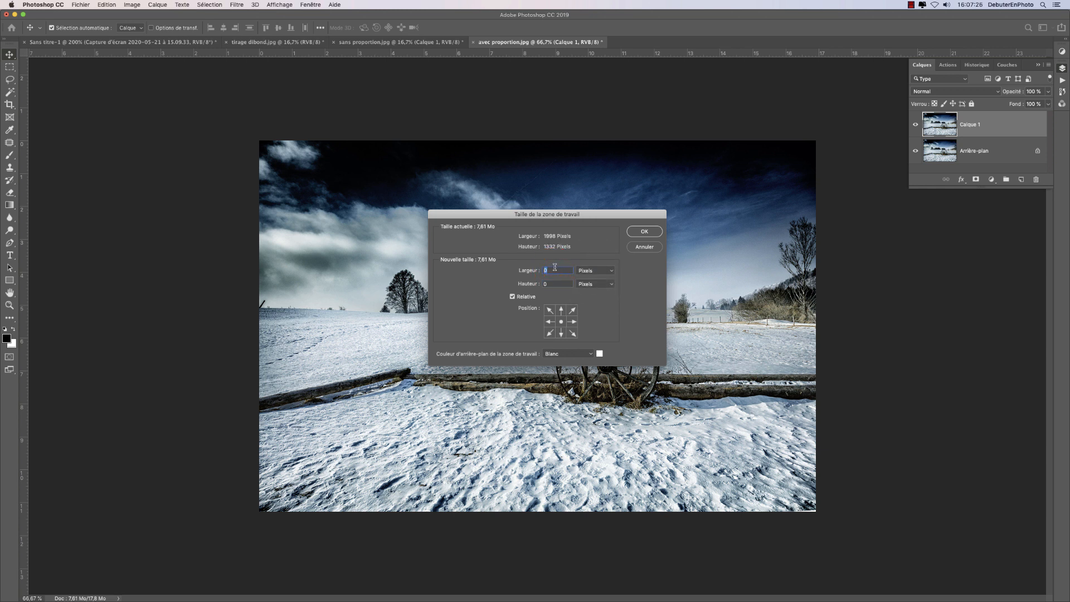
{"action": "type", "text": "50"}
{"action": "left_click", "coordinate": [555, 284]}
{"action": "left_click", "coordinate": [642, 231]}
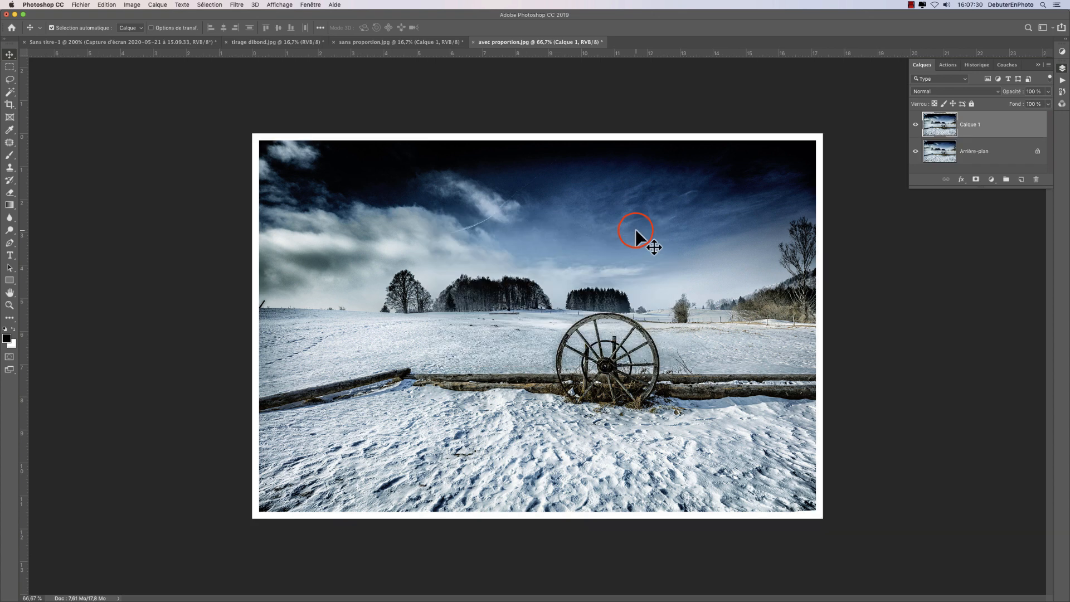
Open the blending options for the Calque 1 layer and enable a drop shadow
{"action": "left_click", "coordinate": [158, 5]}
{"action": "mouse_move", "coordinate": [190, 89]}
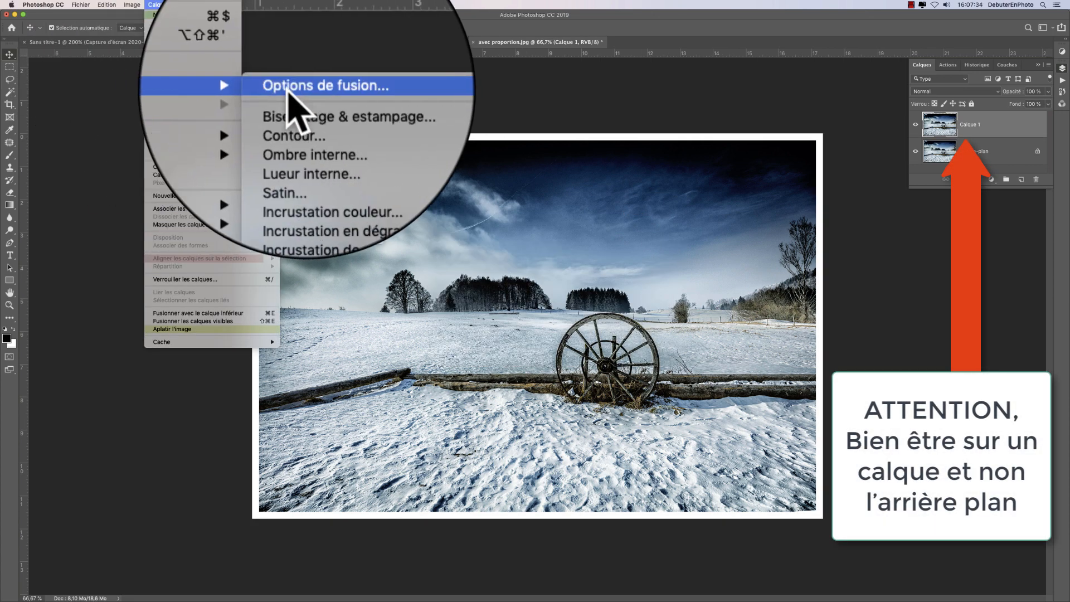
{"action": "left_click", "coordinate": [320, 88]}
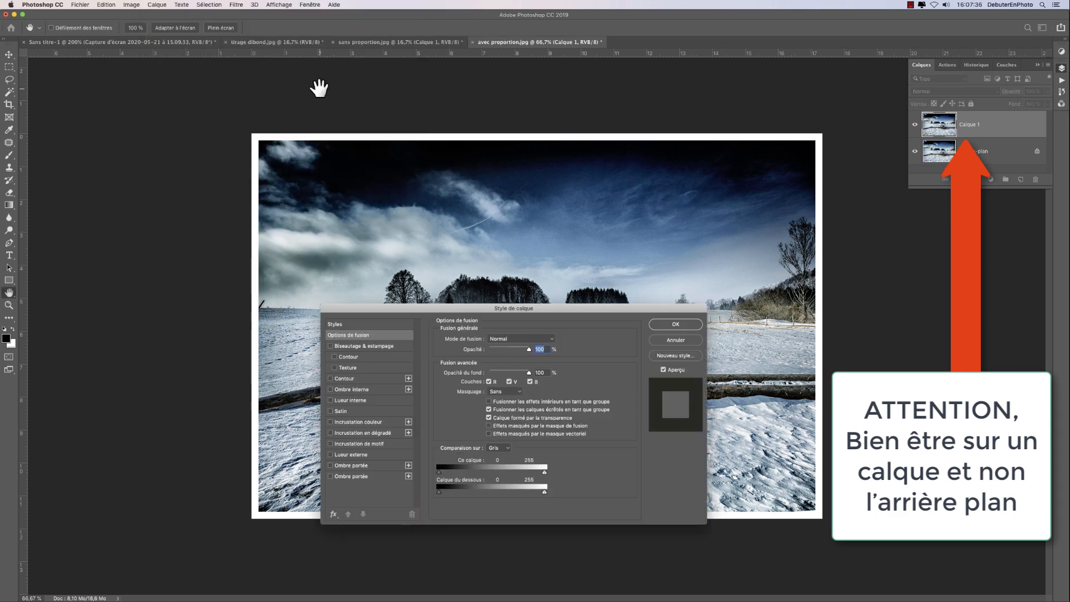
{"action": "left_click_drag", "start_coordinate": [543, 306], "coordinate": [560, 219]}
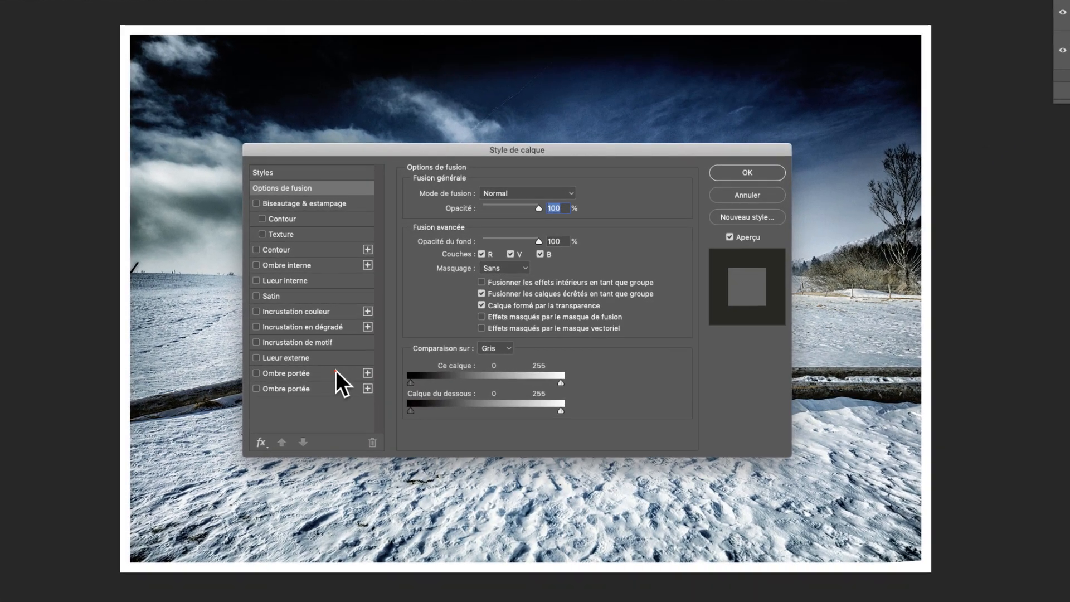
{"action": "left_click", "coordinate": [401, 378]}
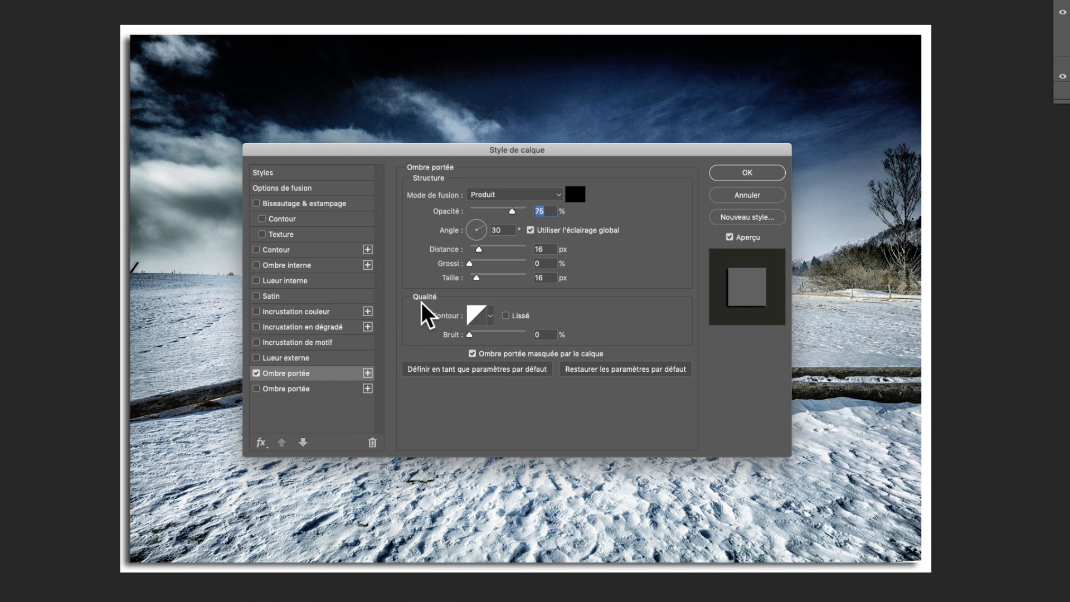
Try other distance, spread and size values for the drop shadow, restoring them to 16 px, 0% and 16 px
{"action": "mouse_move", "coordinate": [478, 250]}
{"action": "left_mouse_down"}
{"action": "mouse_move", "coordinate": [501, 256]}
{"action": "mouse_move", "coordinate": [474, 252]}
{"action": "mouse_move", "coordinate": [501, 256]}
{"action": "mouse_move", "coordinate": [476, 252]}
{"action": "mouse_move", "coordinate": [490, 282]}
{"action": "mouse_move", "coordinate": [509, 286]}
{"action": "mouse_move", "coordinate": [474, 282]}
{"action": "mouse_move", "coordinate": [501, 273]}
{"action": "mouse_move", "coordinate": [474, 265]}
{"action": "mouse_move", "coordinate": [527, 268]}
{"action": "mouse_move", "coordinate": [477, 267]}
{"action": "left_mouse_up"}
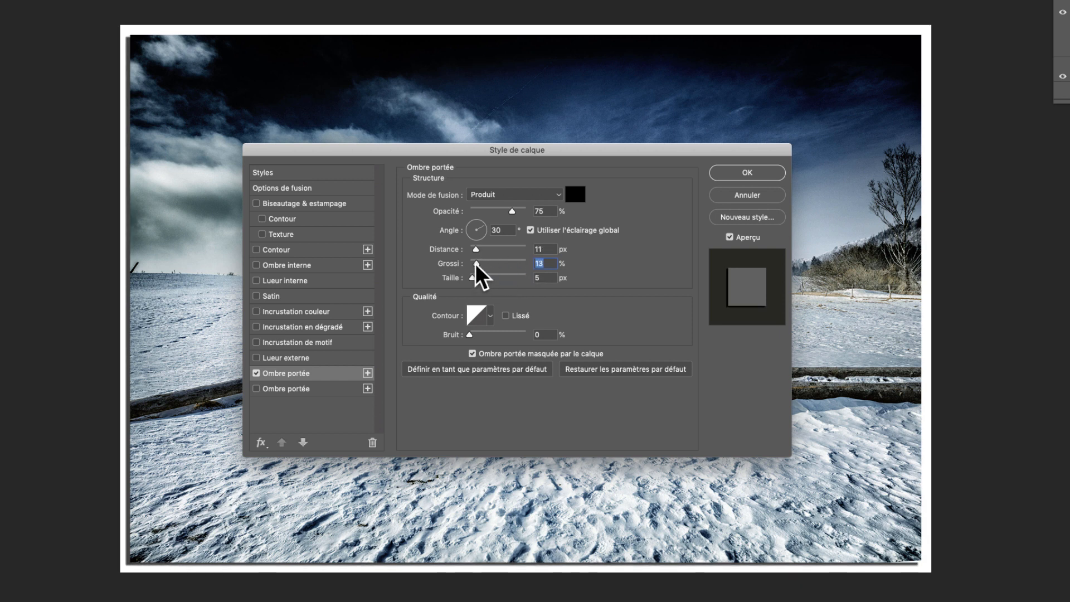
{"action": "left_click_drag", "start_coordinate": [476, 263], "coordinate": [470, 264]}
{"action": "double_click", "coordinate": [545, 247]}
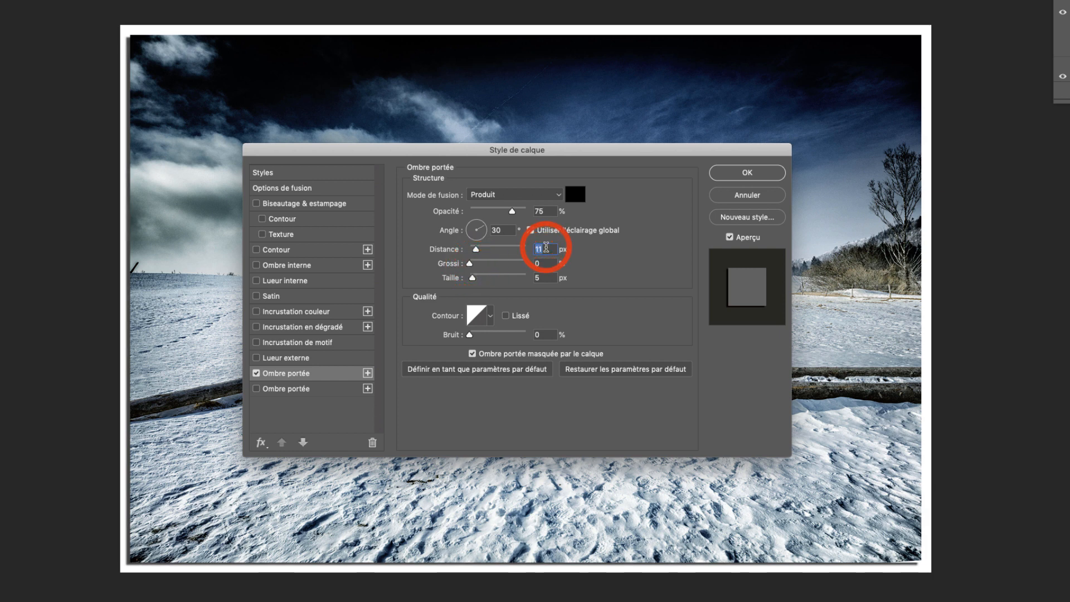
{"action": "type", "text": "16"}
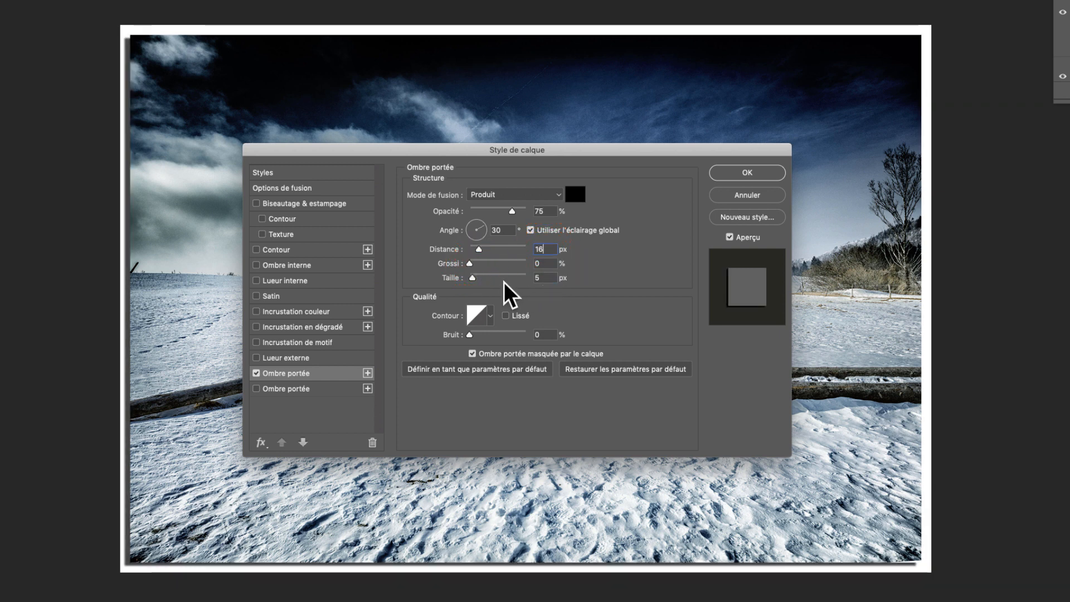
{"action": "double_click", "coordinate": [547, 277]}
{"action": "type", "text": "16"}
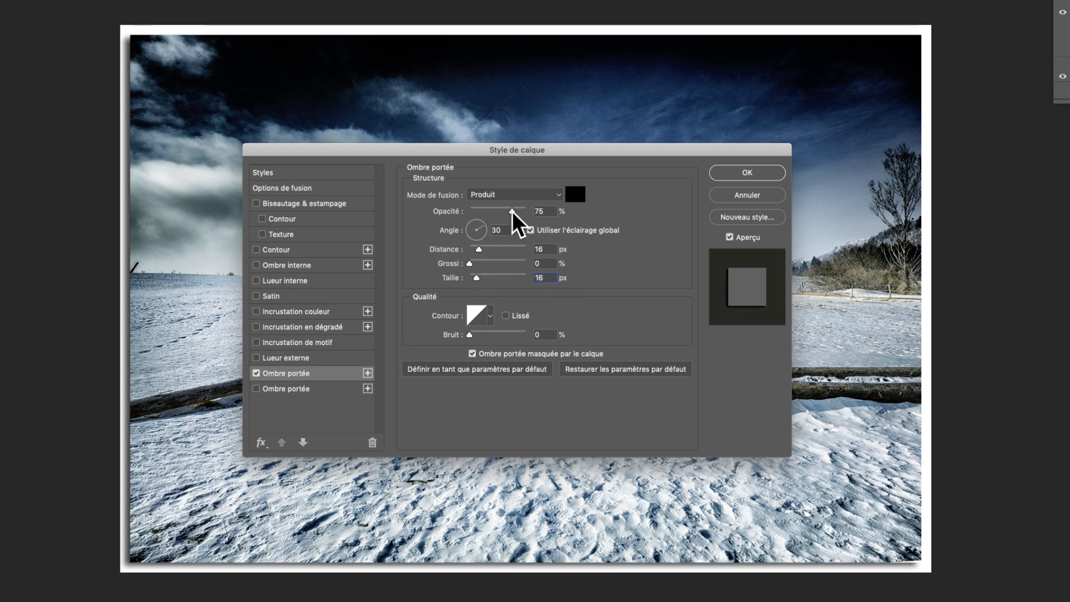
Try different lighting angles for the drop shadow and set the angle to 120°
{"action": "left_click", "coordinate": [475, 226]}
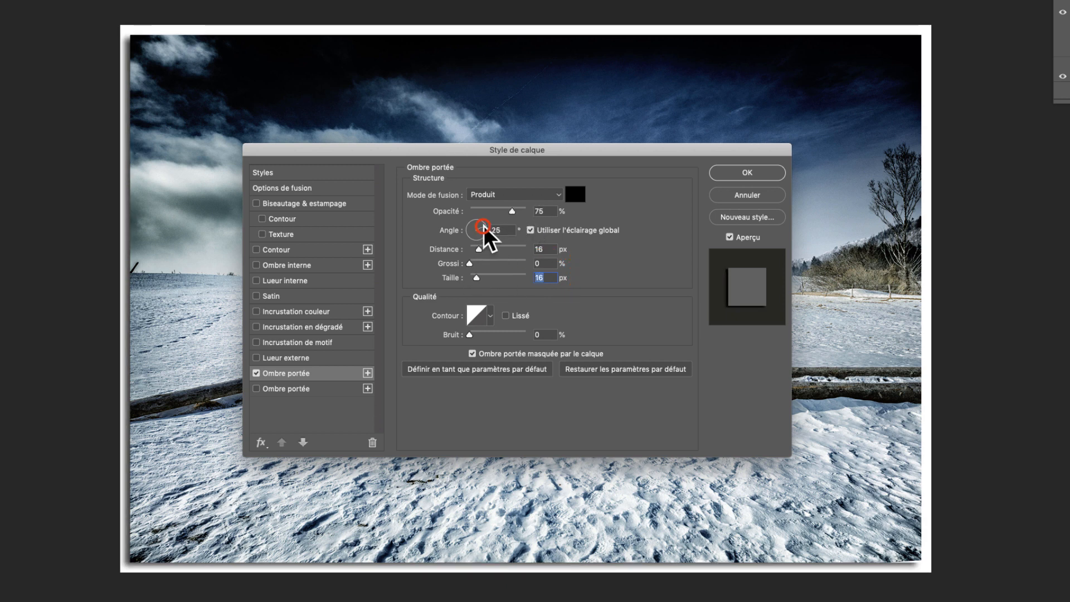
{"action": "left_click_drag", "start_coordinate": [475, 226], "coordinate": [470, 233]}
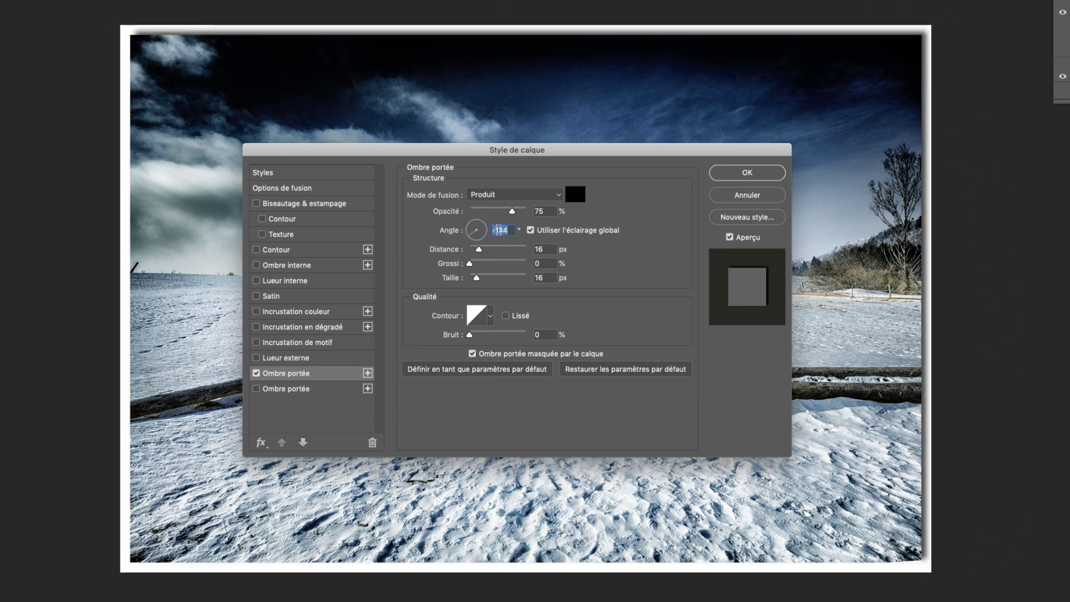
{"action": "left_click", "coordinate": [509, 226]}
{"action": "type", "text": "120"}
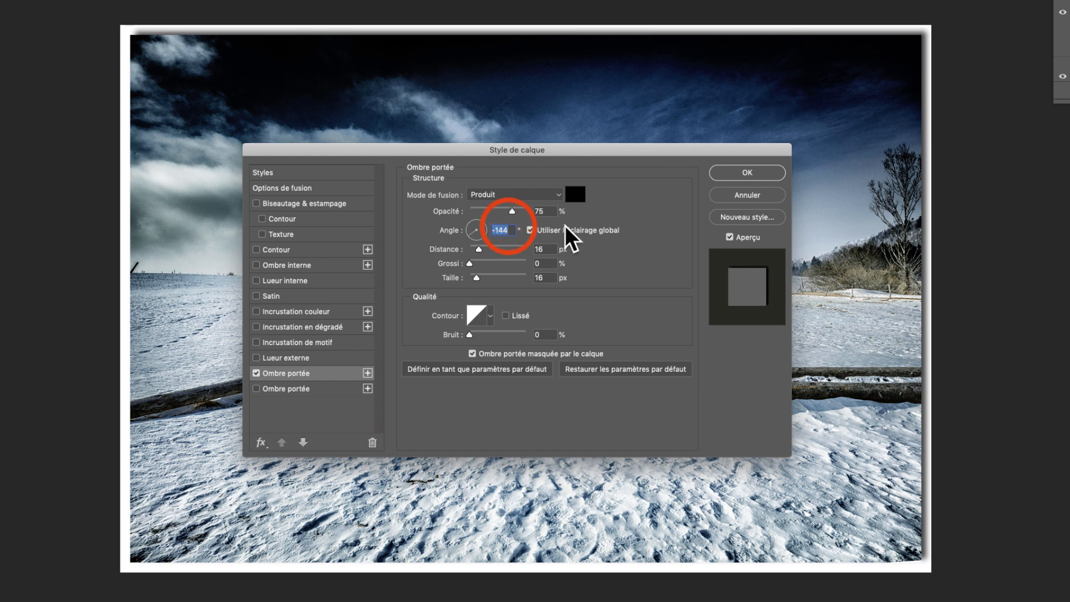